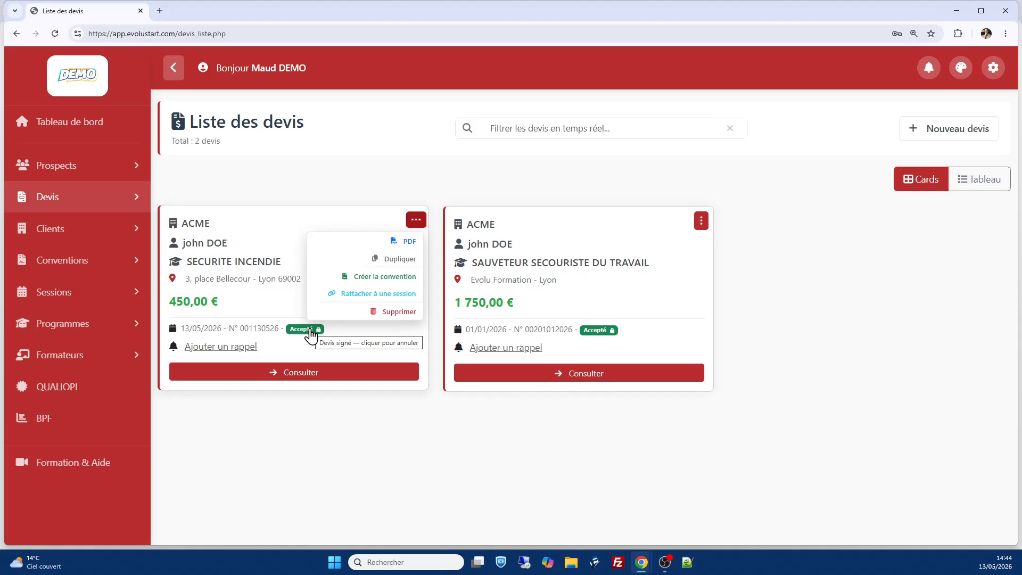
- Create a convention from the accepted SECURITE INCENDIE quote, keeping ACME as the selected client, and open its configuration
click(399, 278)
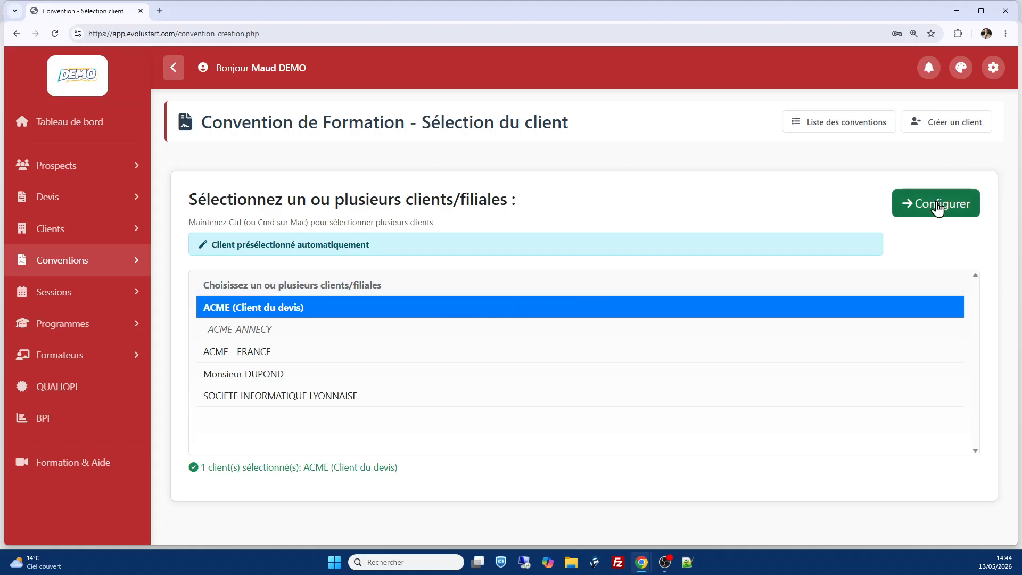
click(935, 208)
- Set the convention's session date to 12/06/2026
scroll(334, 244, down, 5)
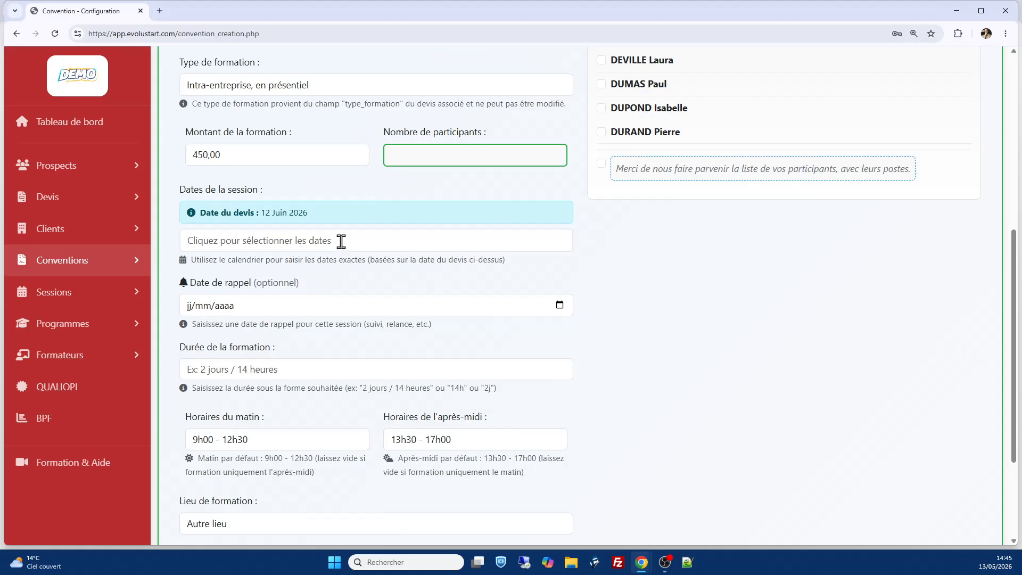
click(341, 241)
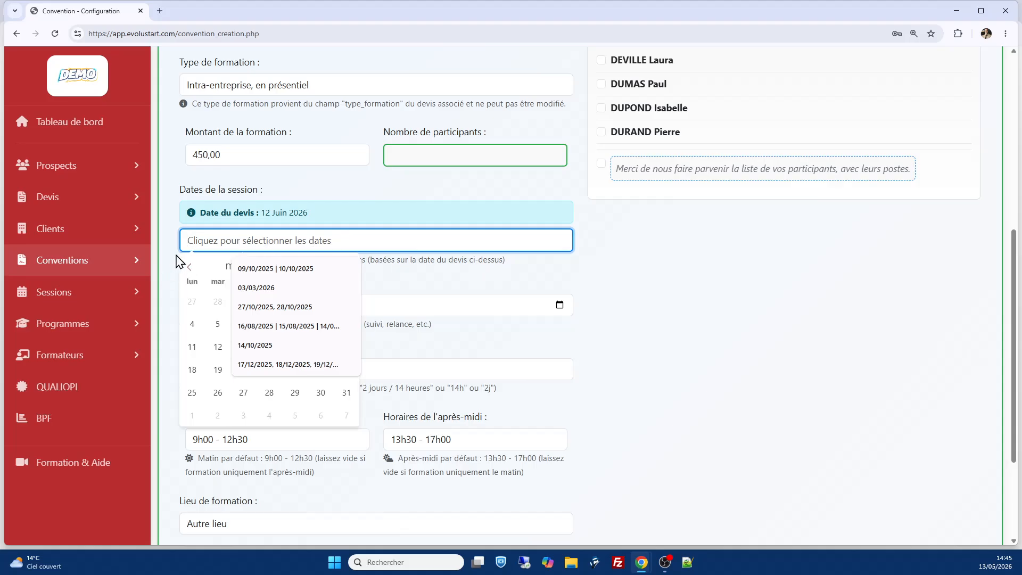
click(189, 267)
click(349, 267)
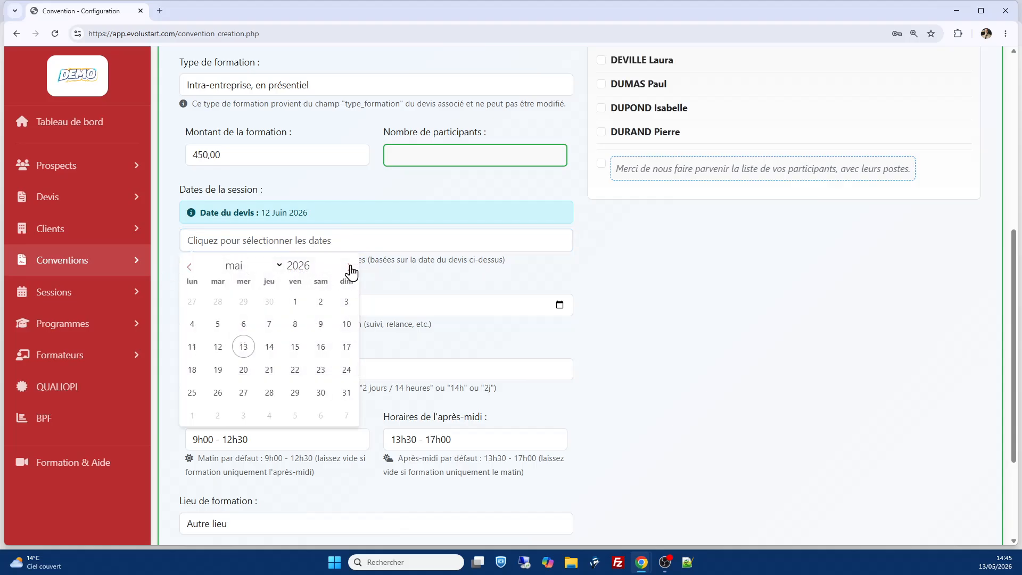
click(349, 267)
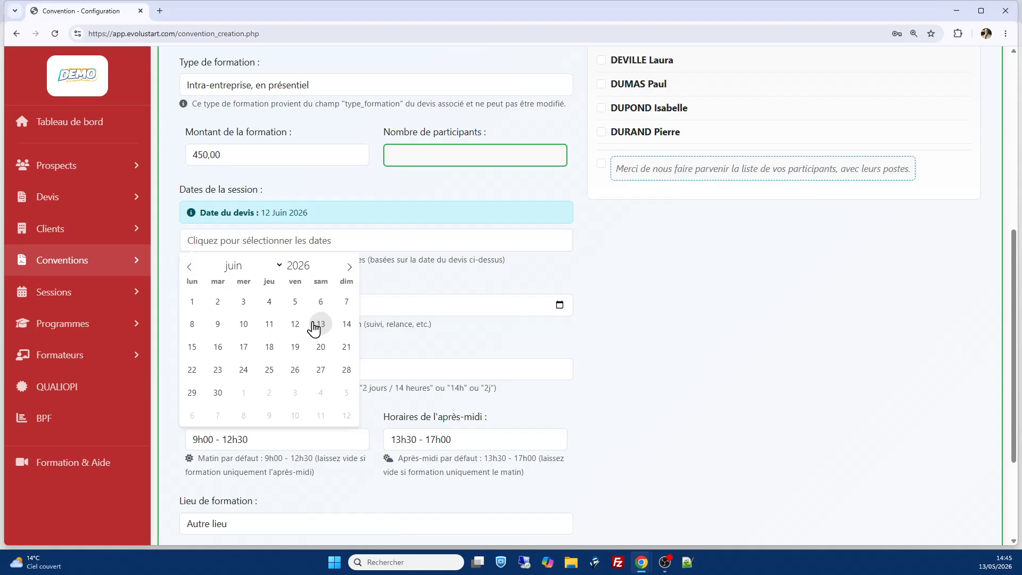
click(295, 323)
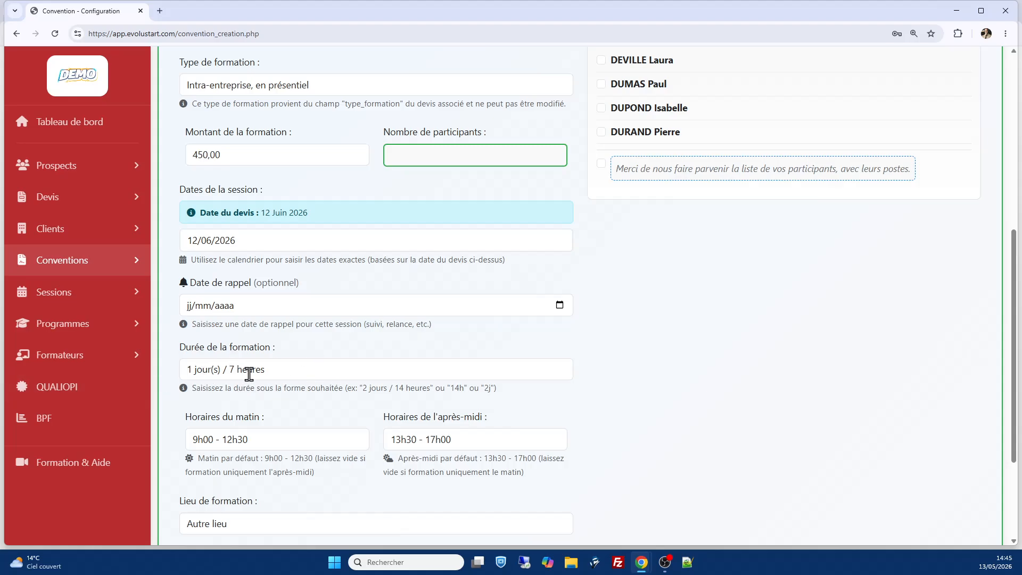
- Try a morning schedule of 9h00 - 12h35 and restore it to 9h00 - 12h30
scroll(248, 375, down, 2)
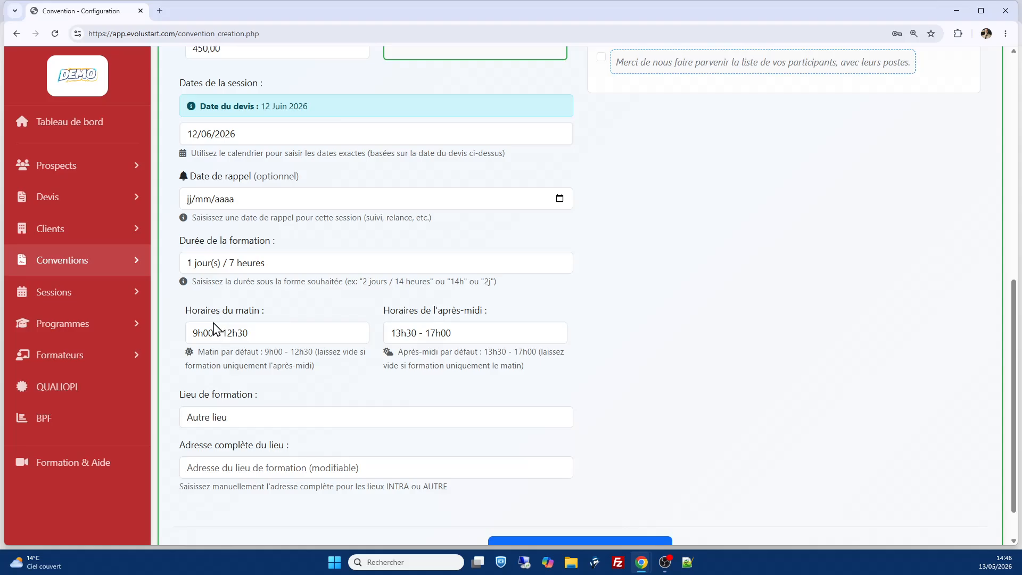
click(273, 334)
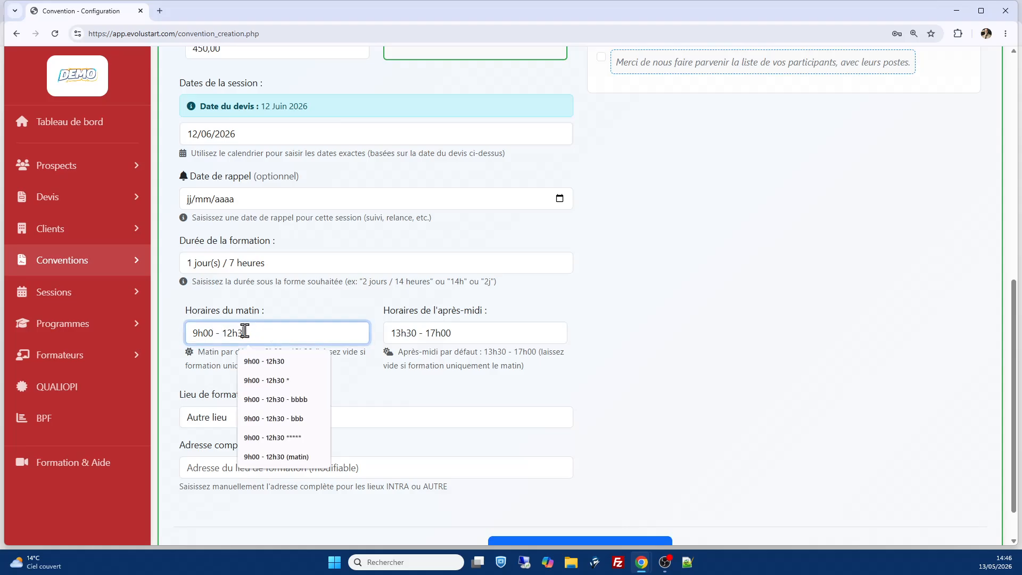
text(5)
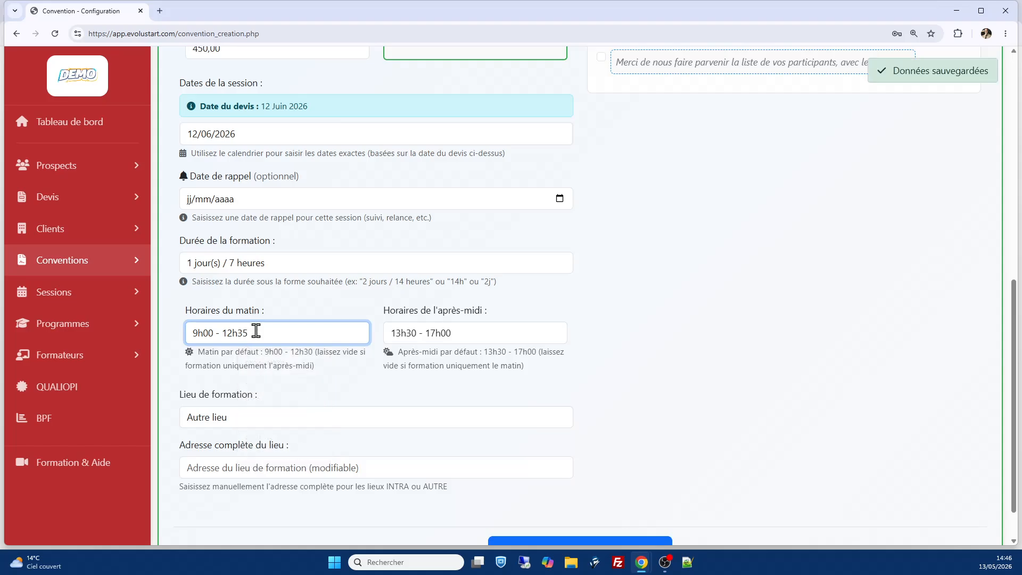
key(BackSpace)
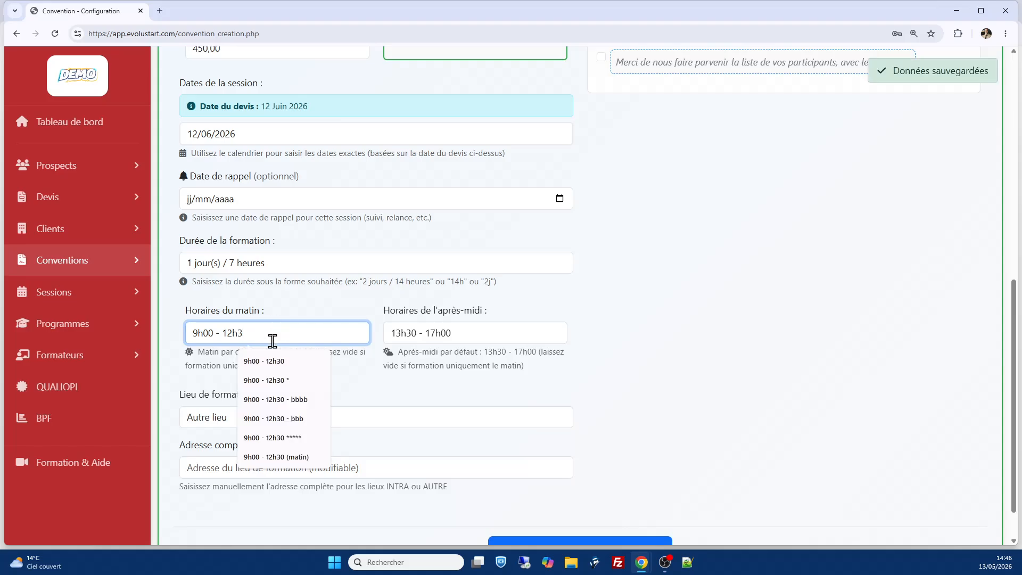
text(0)
click(792, 352)
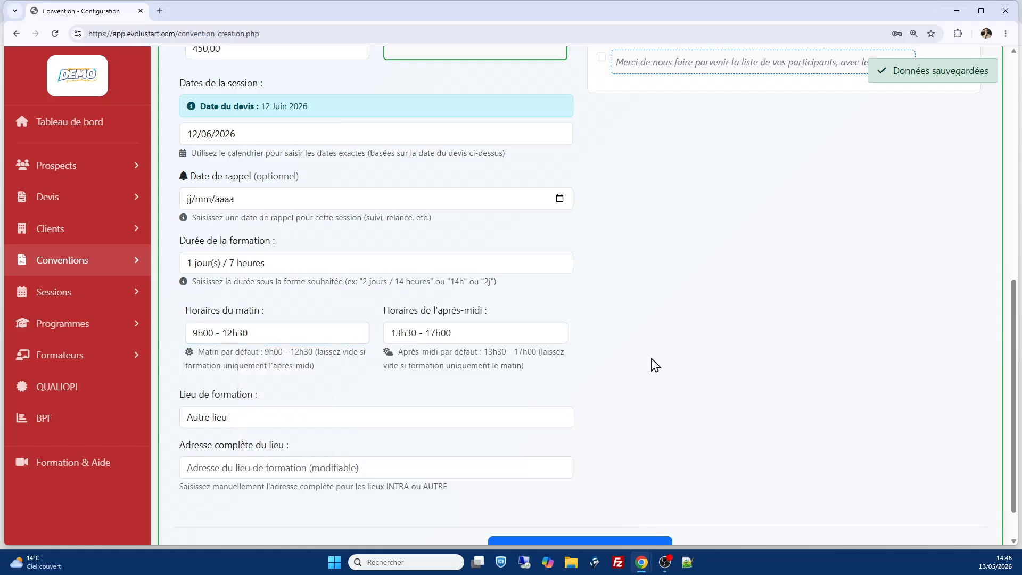
- Set the training location to INTRA (Dans les locaux du client)
scroll(532, 362, down, 1)
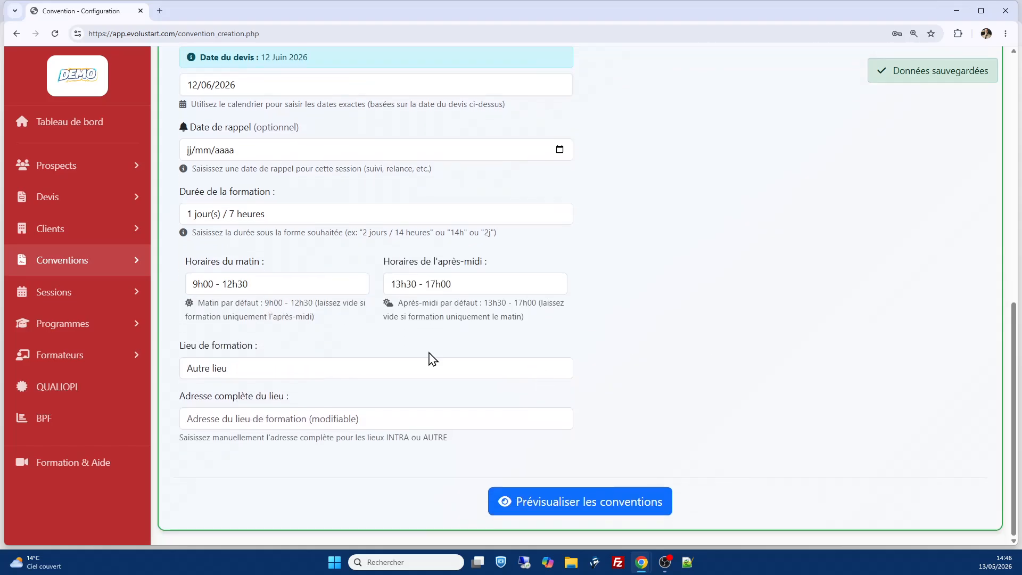
click(256, 366)
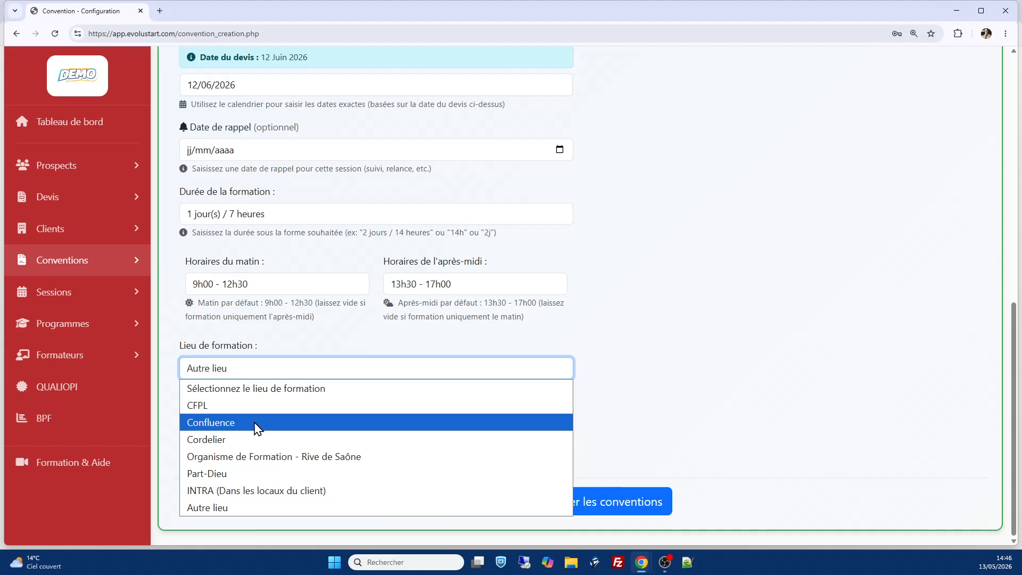
click(256, 491)
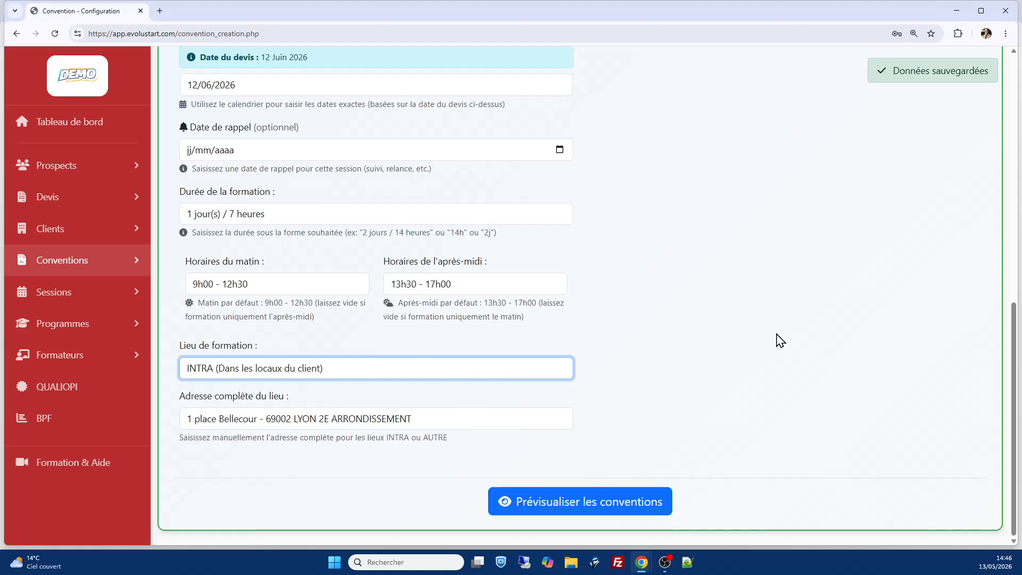
- Try the participant selection options: all participants, all but one, and the placeholder line requesting the participant list
scroll(769, 394, up, 6)
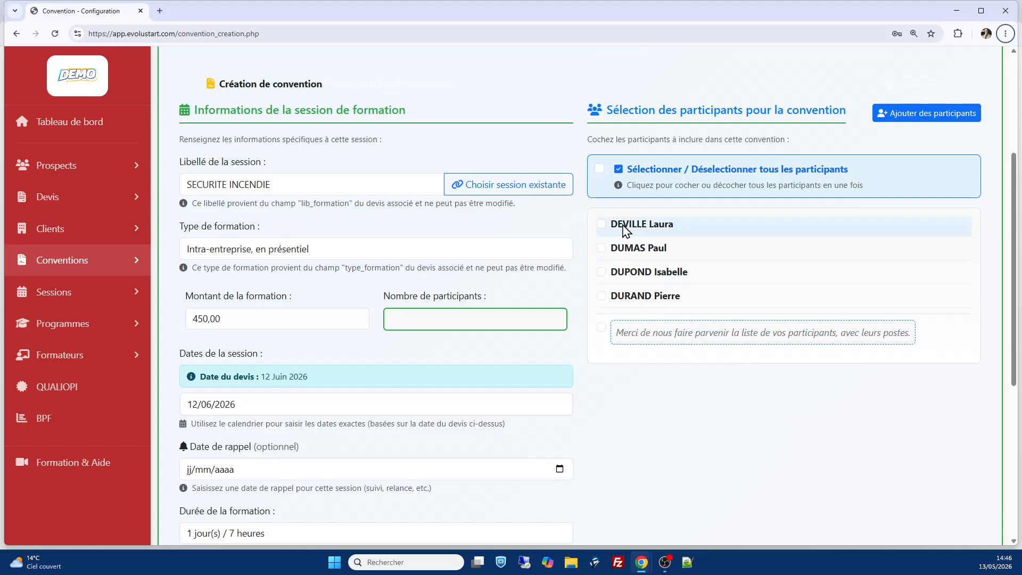
click(600, 169)
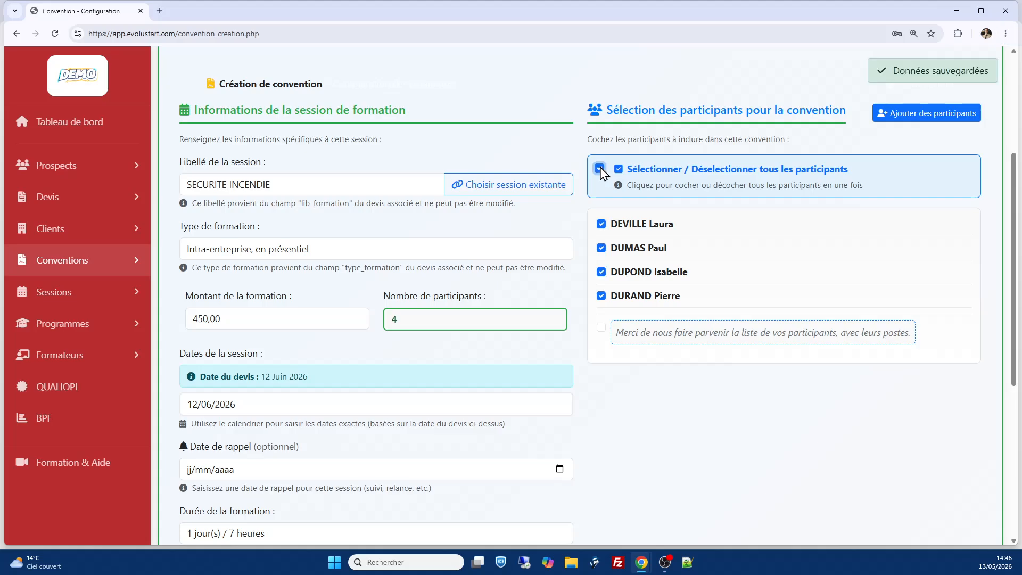
click(602, 249)
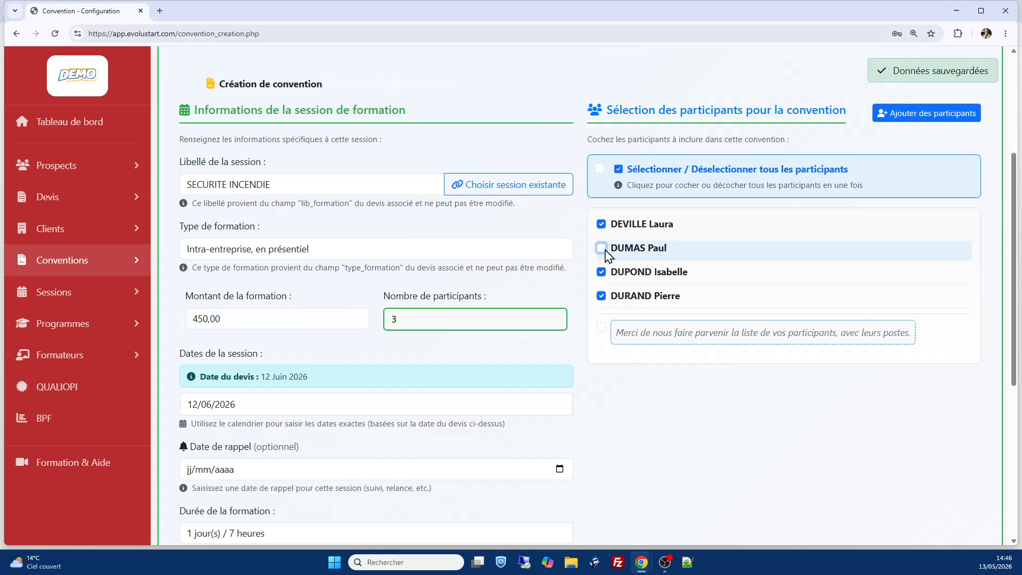
click(602, 248)
click(601, 328)
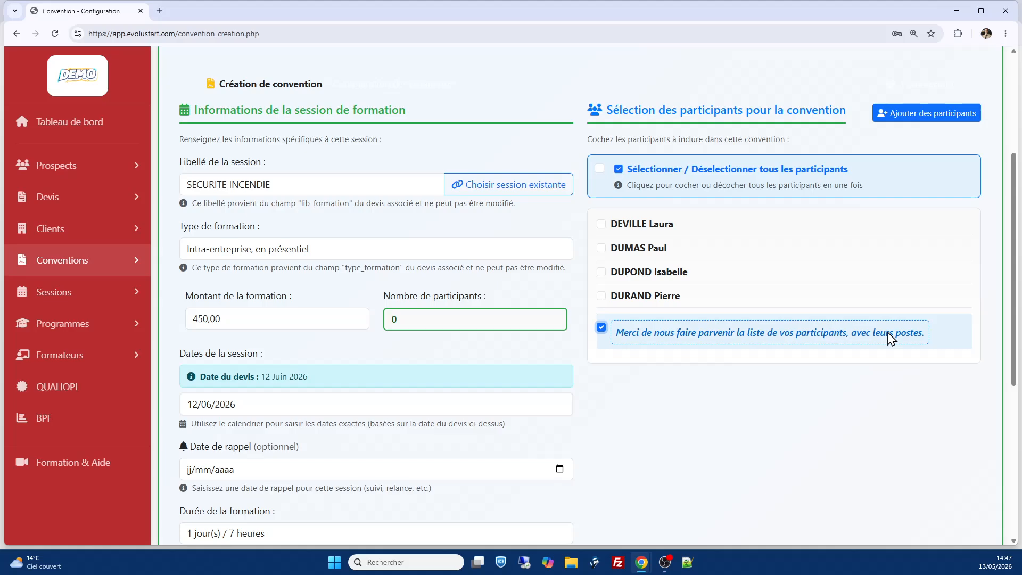
- Include all listed participants in the convention and open the convention preview
click(600, 169)
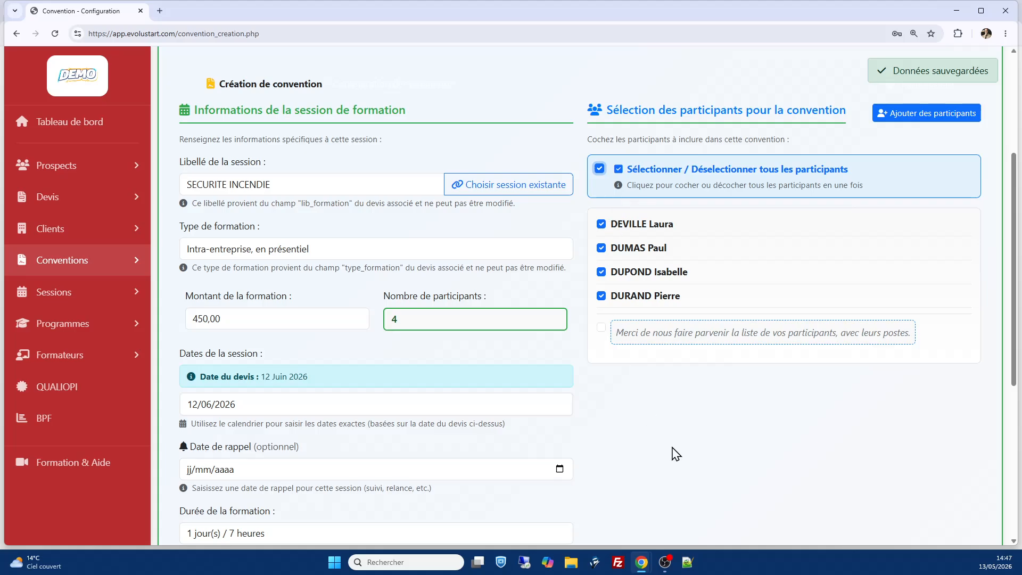
scroll(676, 457, down, 6)
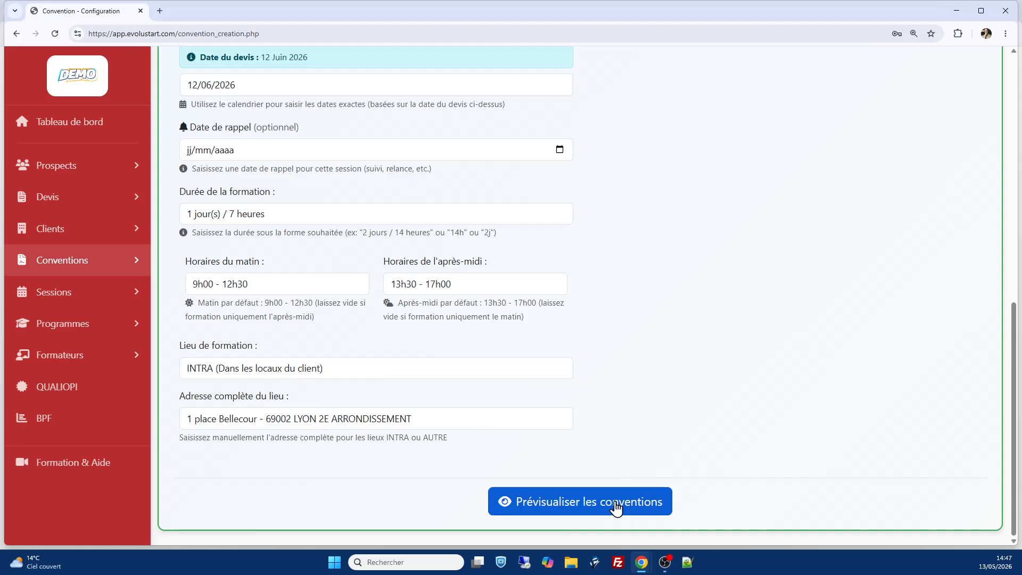
click(616, 508)
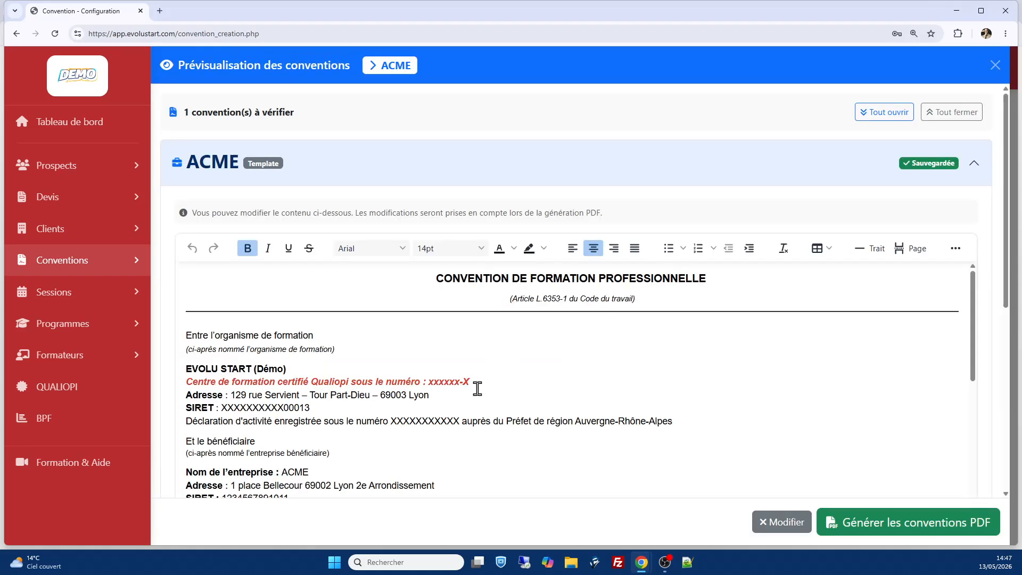
- Review the previewed ACME convention, including session details, trainee list, price, payment terms and general conditions of sale
scroll(397, 306, down, 6)
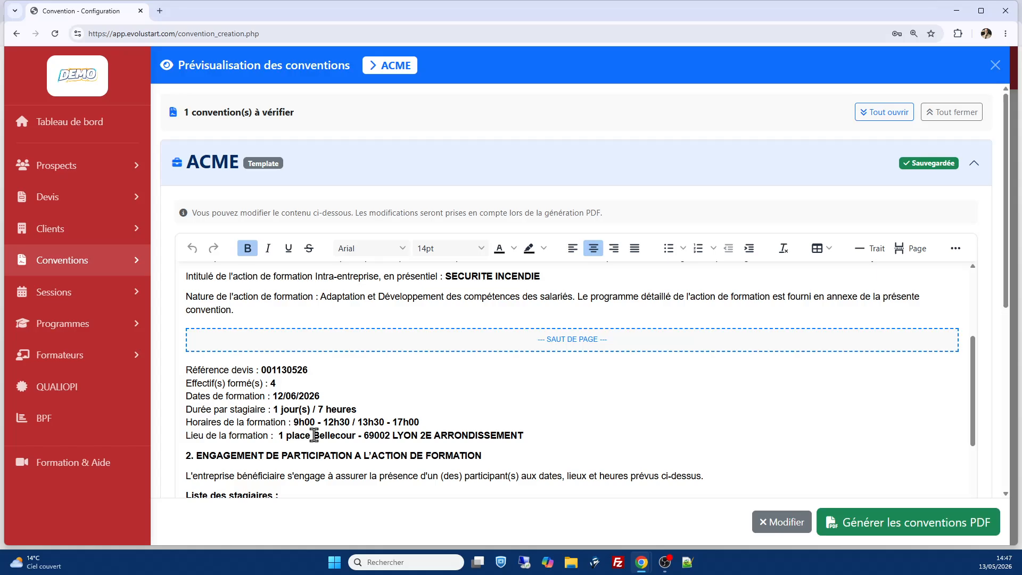
scroll(314, 420, down, 2)
scroll(314, 402, down, 6)
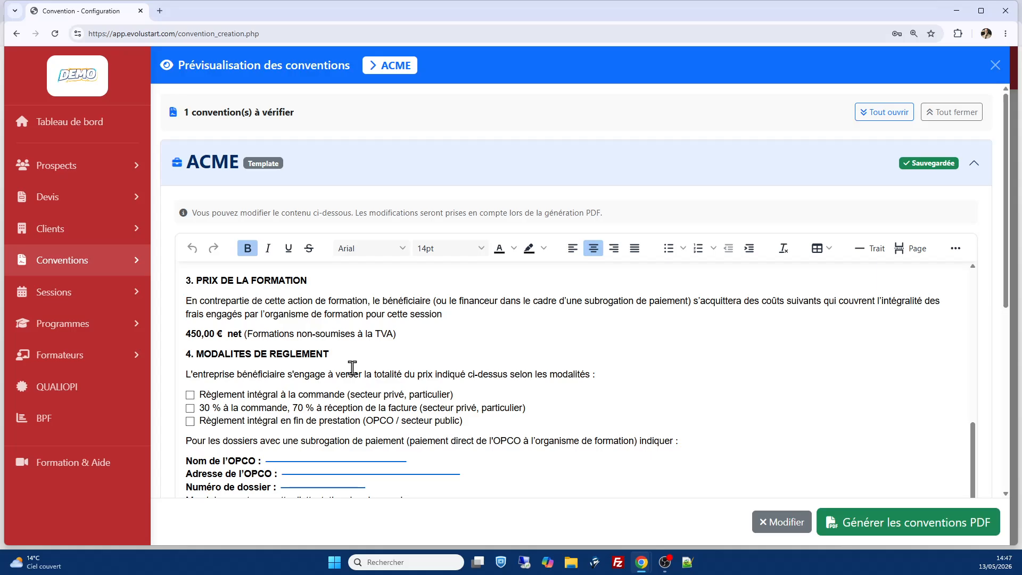
scroll(512, 368, down, 8)
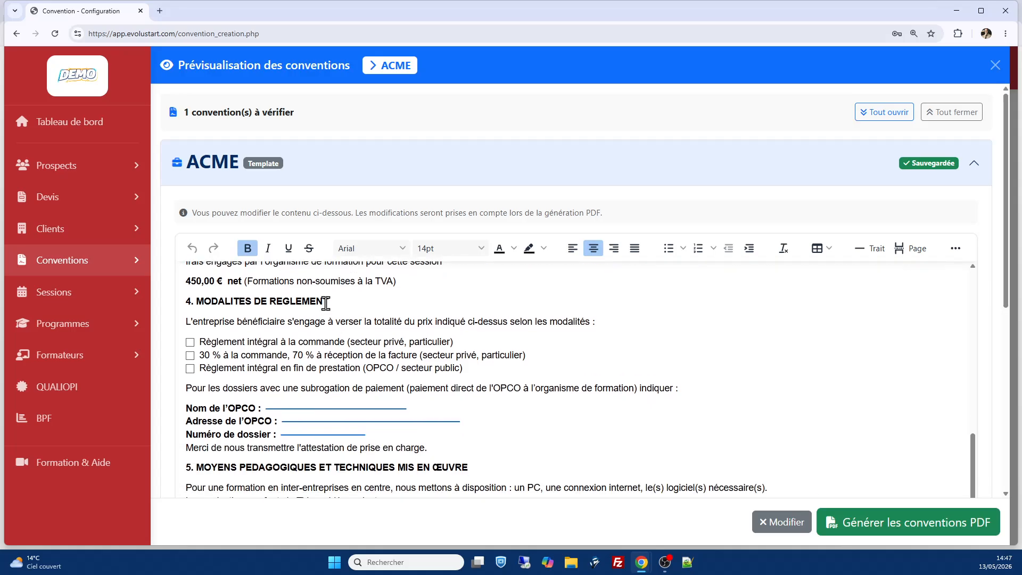
scroll(512, 368, down, 10)
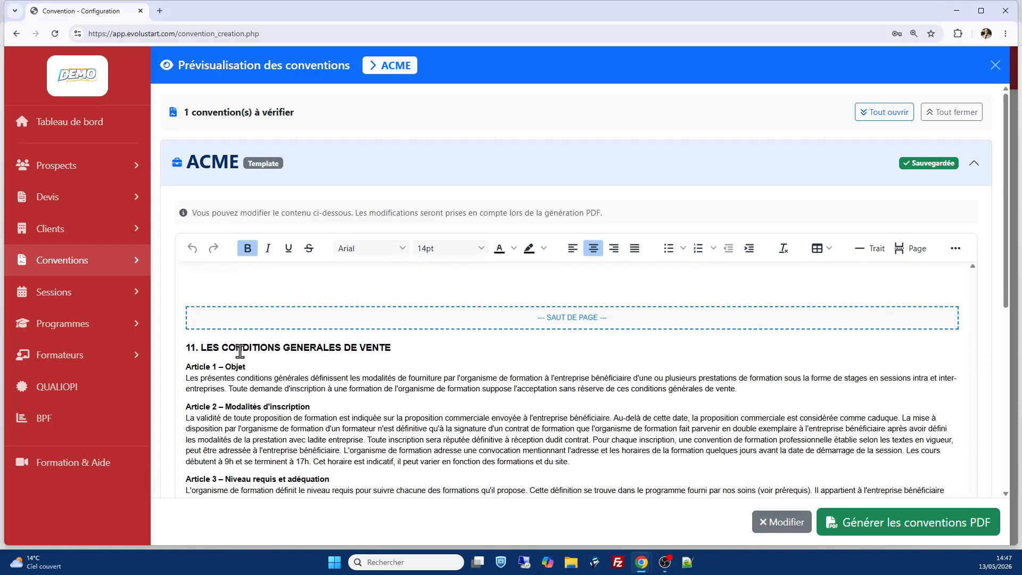
scroll(496, 357, down, 6)
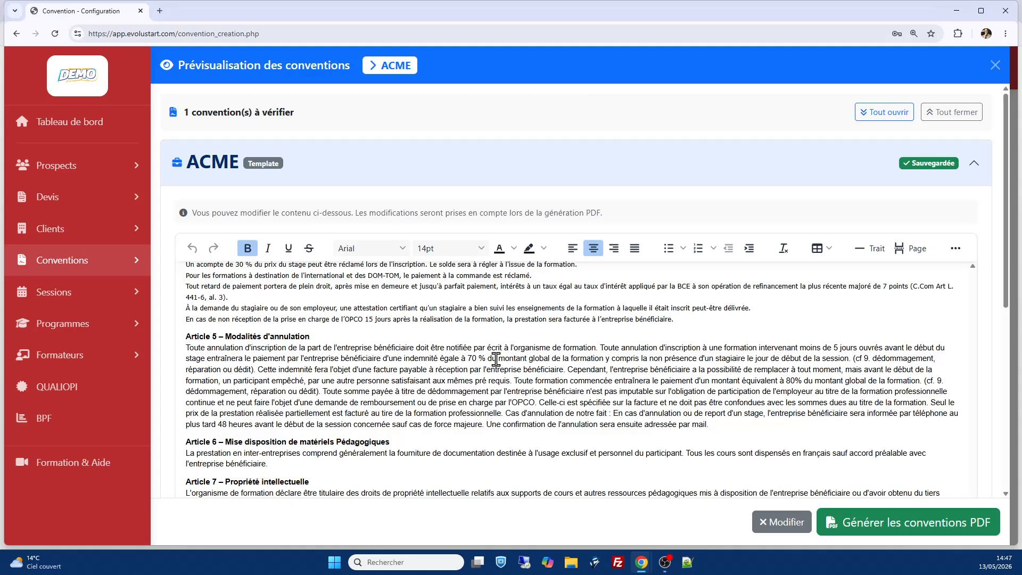
scroll(496, 359, up, 20)
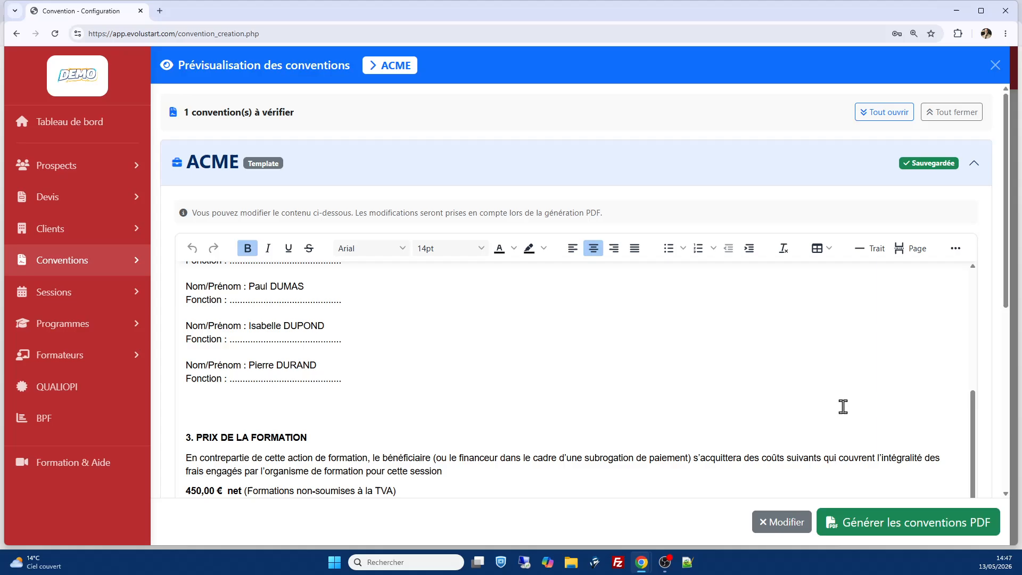
- Generate the ACME convention PDF and check its training details and trainee list on the first two pages
click(911, 525)
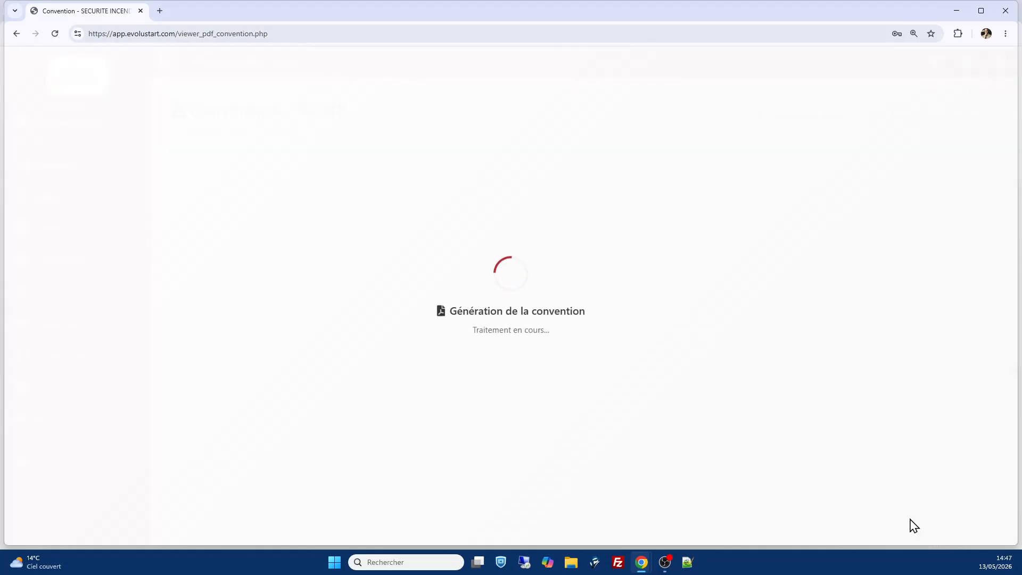
scroll(652, 329, down, 12)
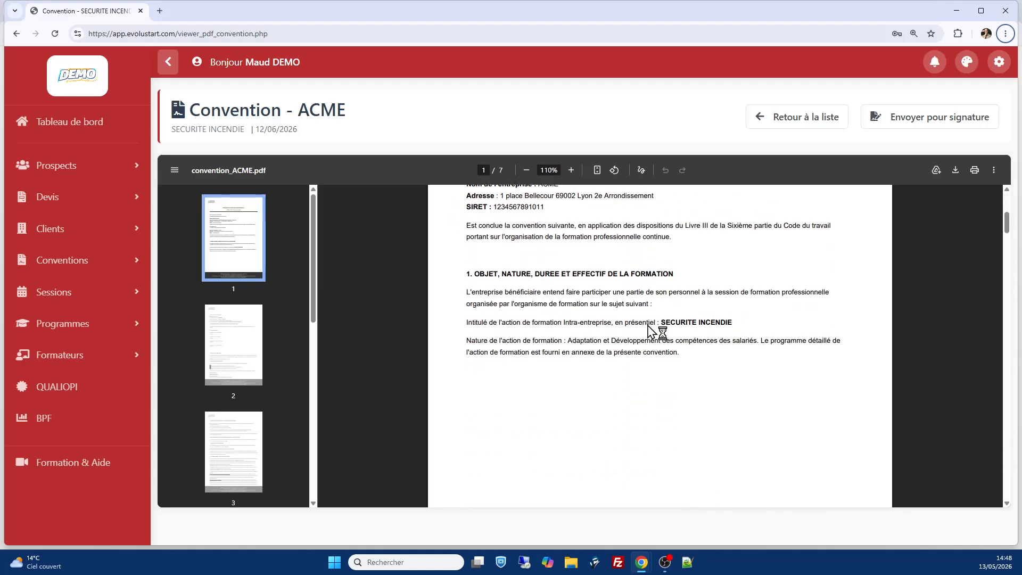
scroll(652, 341, down, 2)
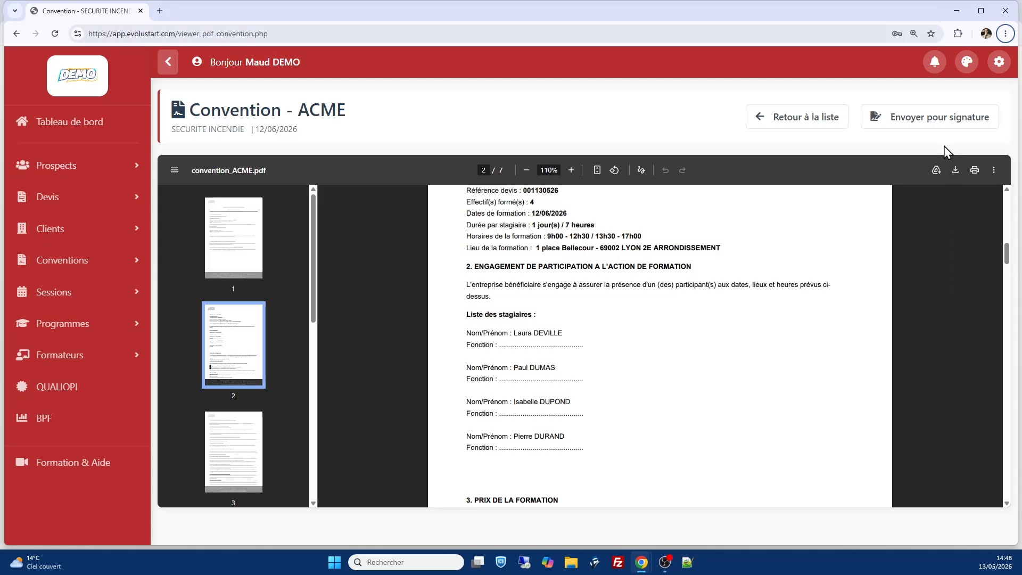
- Send the convention's signature request by email to the second listed contact only, leaving the first contact unselected
click(927, 121)
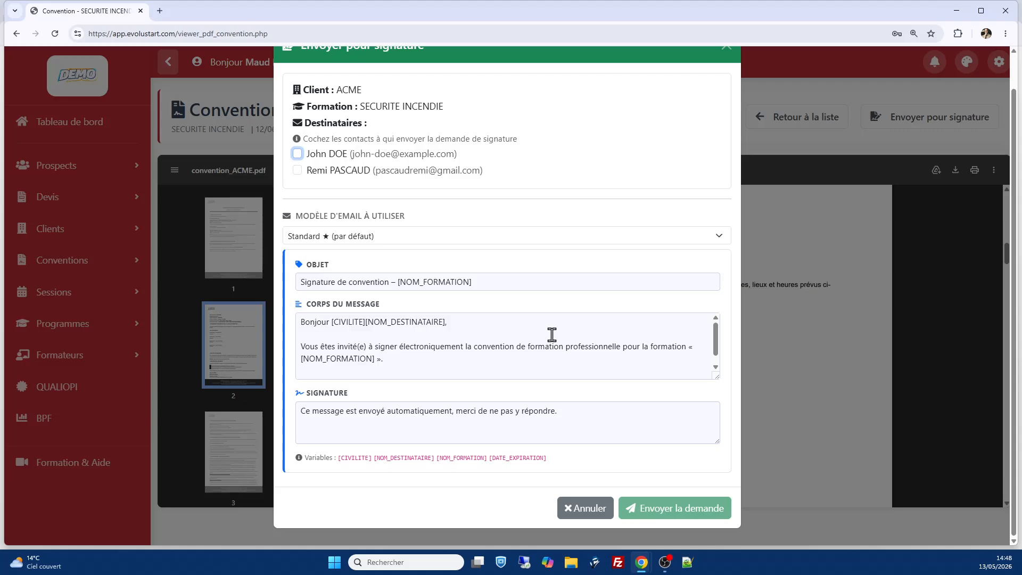
click(385, 155)
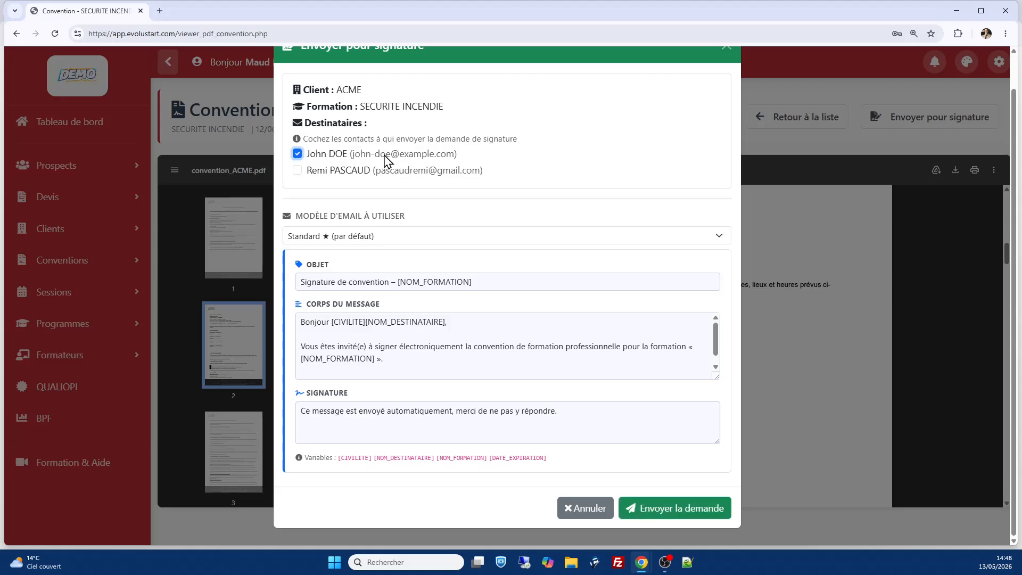
click(313, 174)
click(298, 154)
click(668, 511)
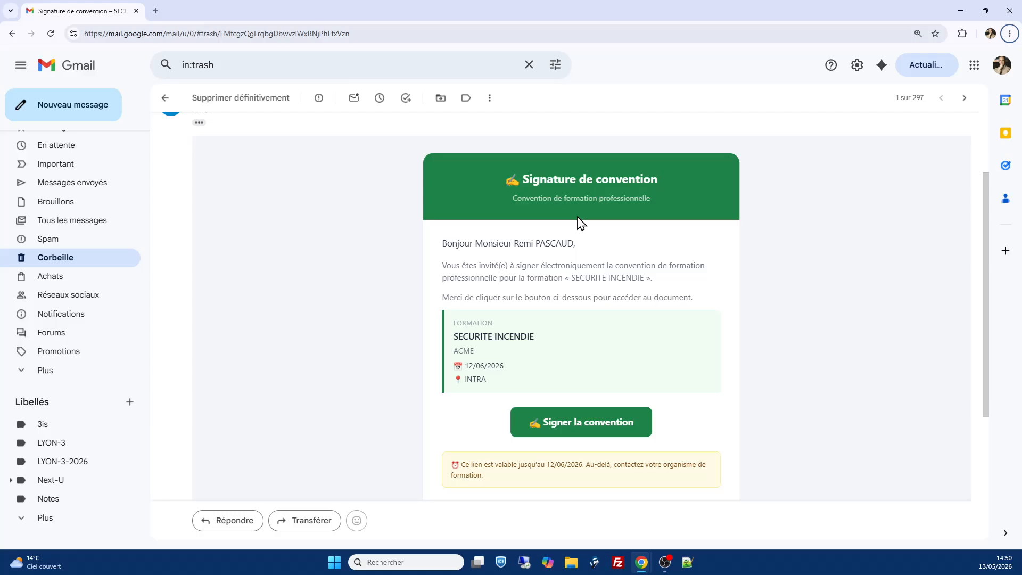
- Switch to Gmail, open the convention_ACME.pdf attachment of the signature request email and review its training details
scroll(420, 447, down, 4)
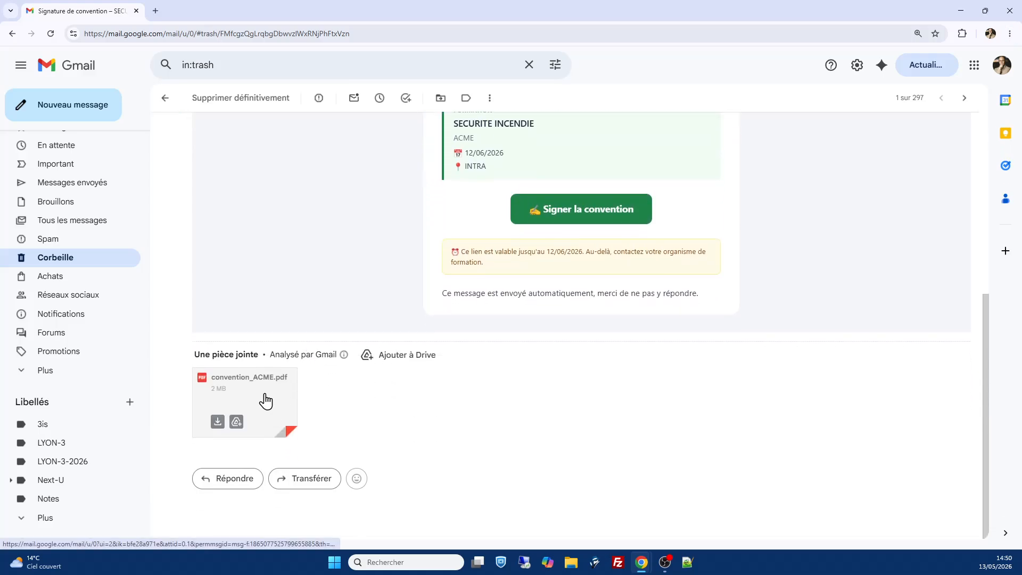
click(270, 420)
scroll(483, 290, down, 5)
scroll(484, 290, down, 8)
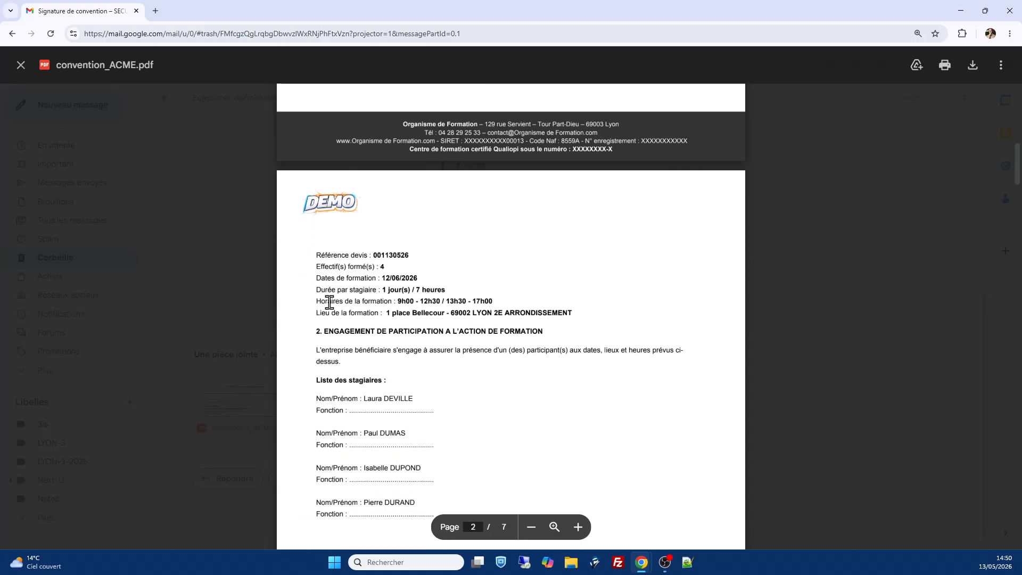
- Review the trainee list, training price and payment terms in the attached convention PDF, and close the attachment
scroll(524, 322, down, 2)
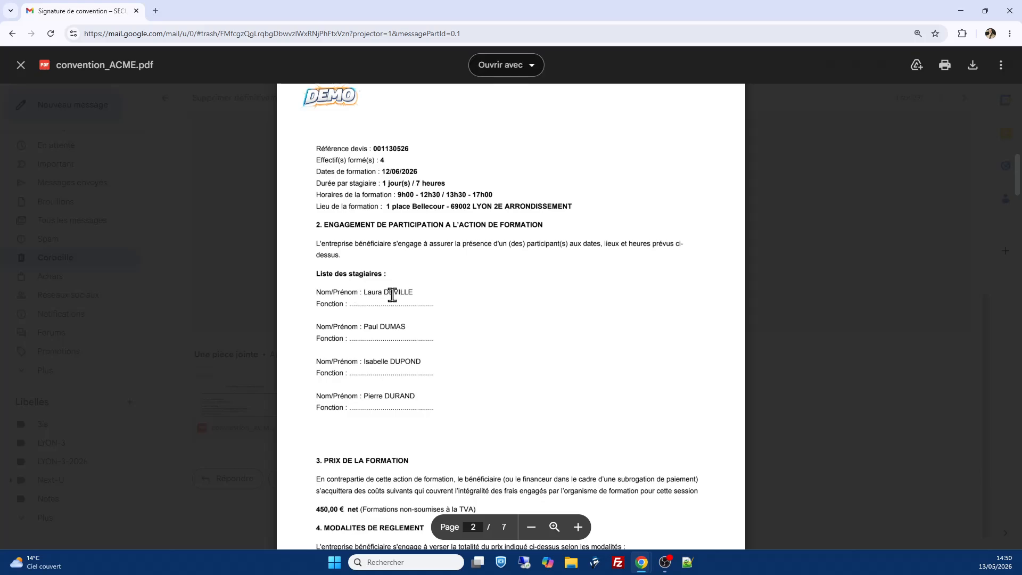
scroll(385, 364, down, 2)
scroll(385, 363, down, 2)
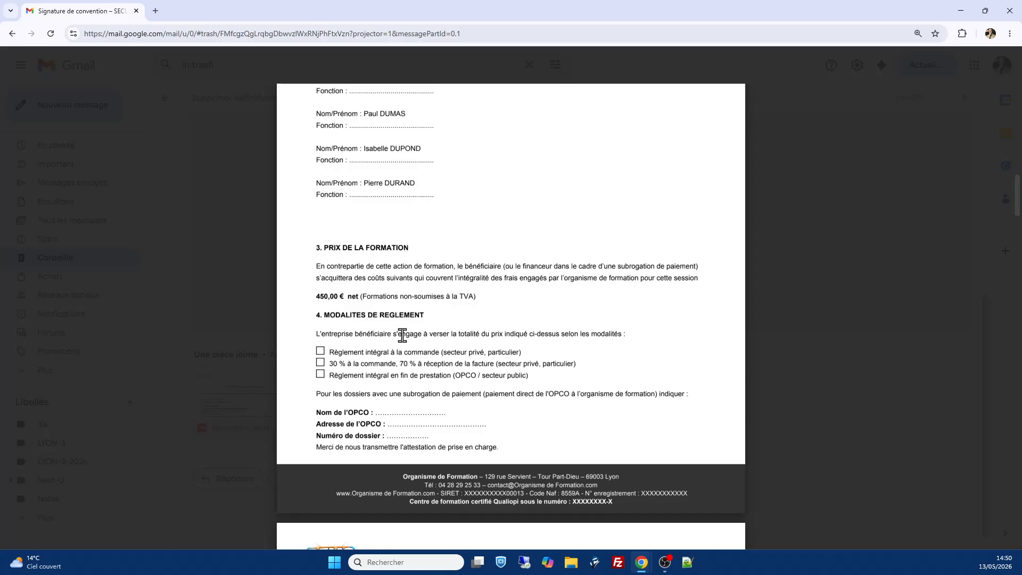
click(20, 66)
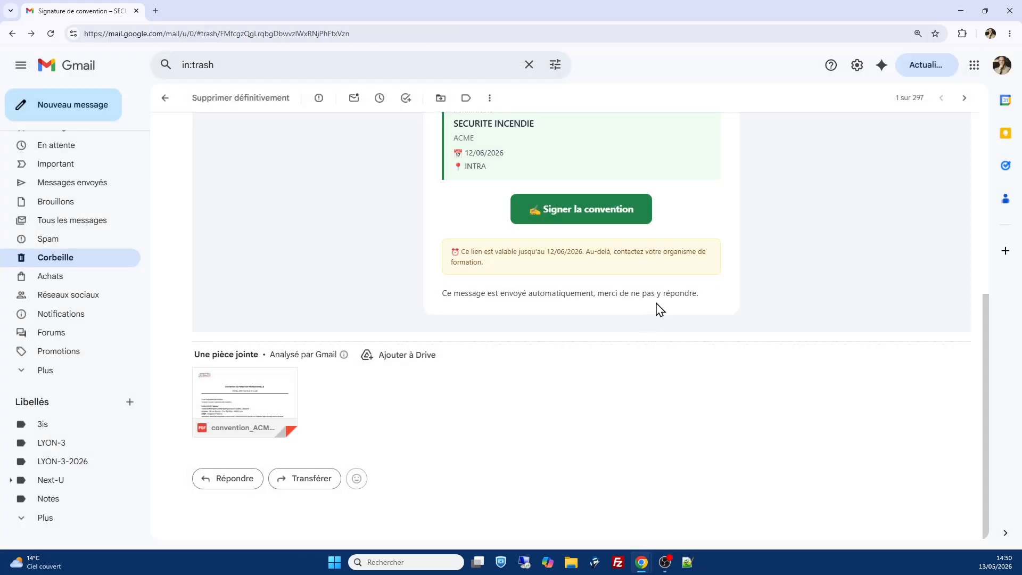
- Open the convention signing form from the signature request email and bring up the participant function fields
scroll(660, 308, up, 1)
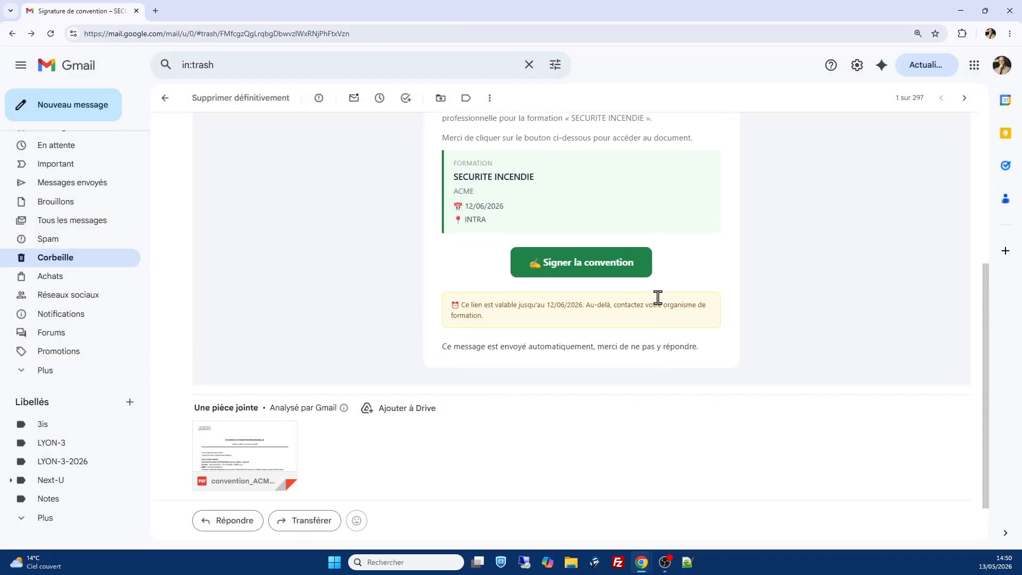
click(592, 271)
scroll(595, 272, down, 1)
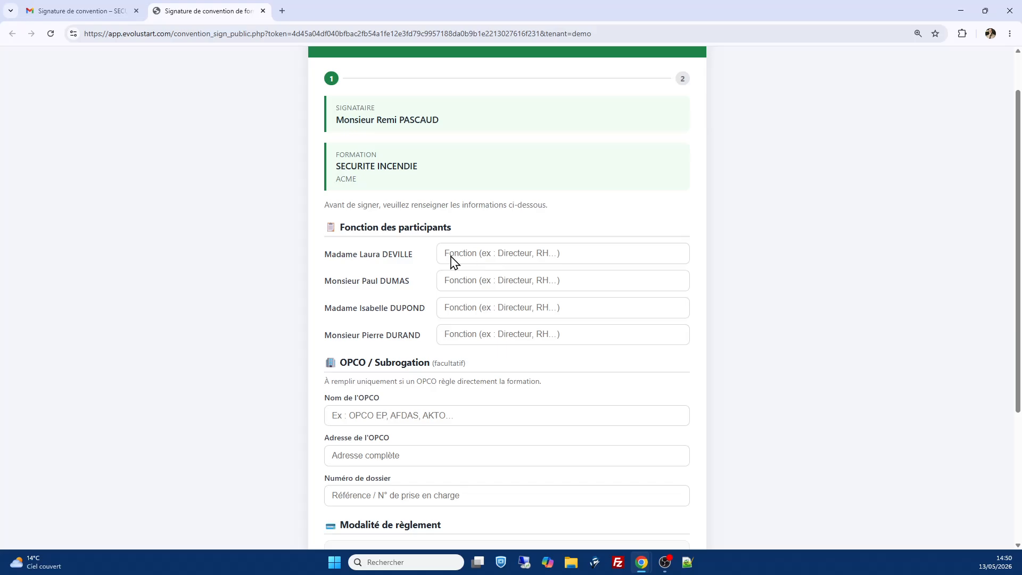
- Set the function of all four participants to "Responsable de magasin"
click(546, 253)
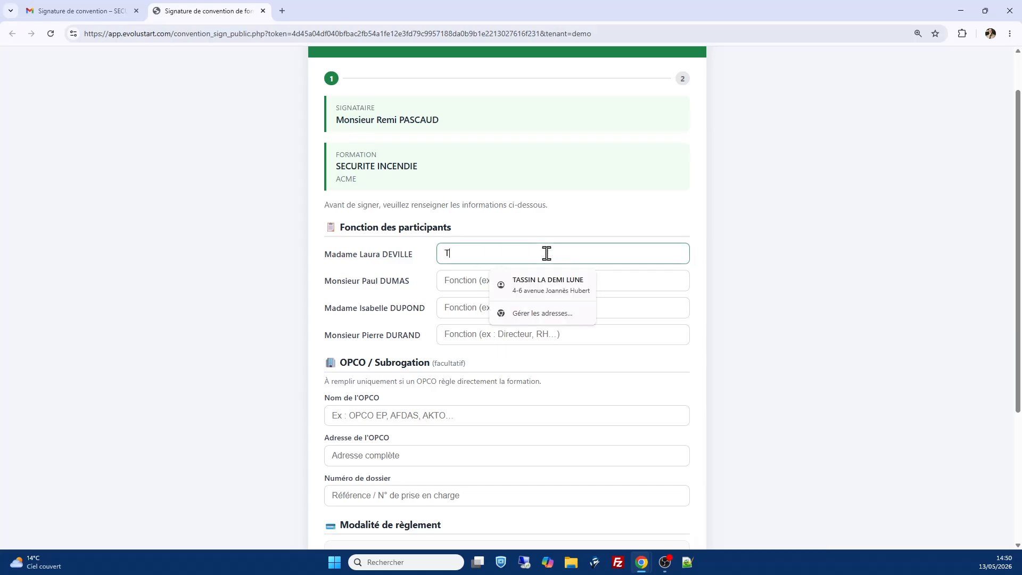
text(Respons)
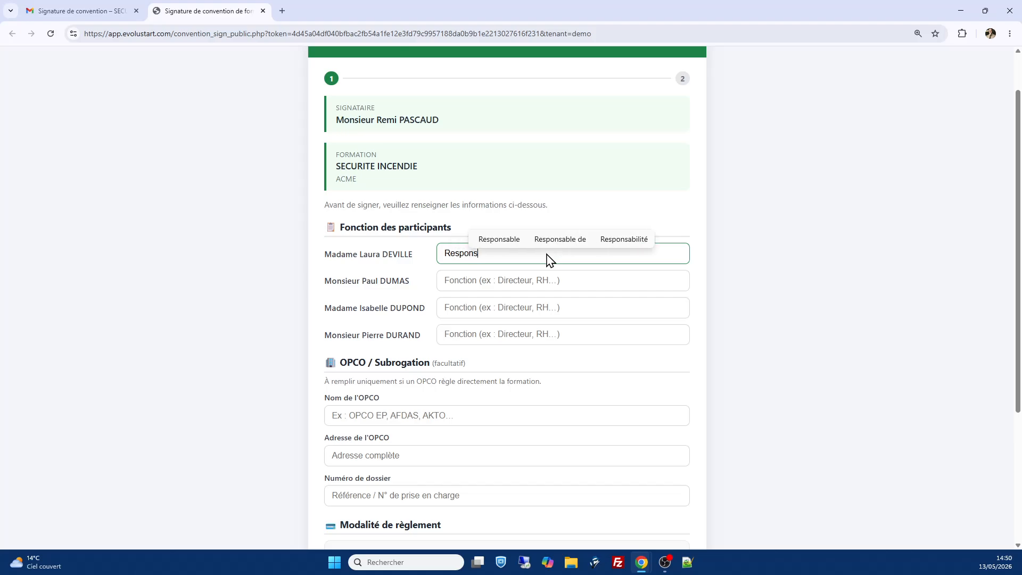
text(able de magasin)
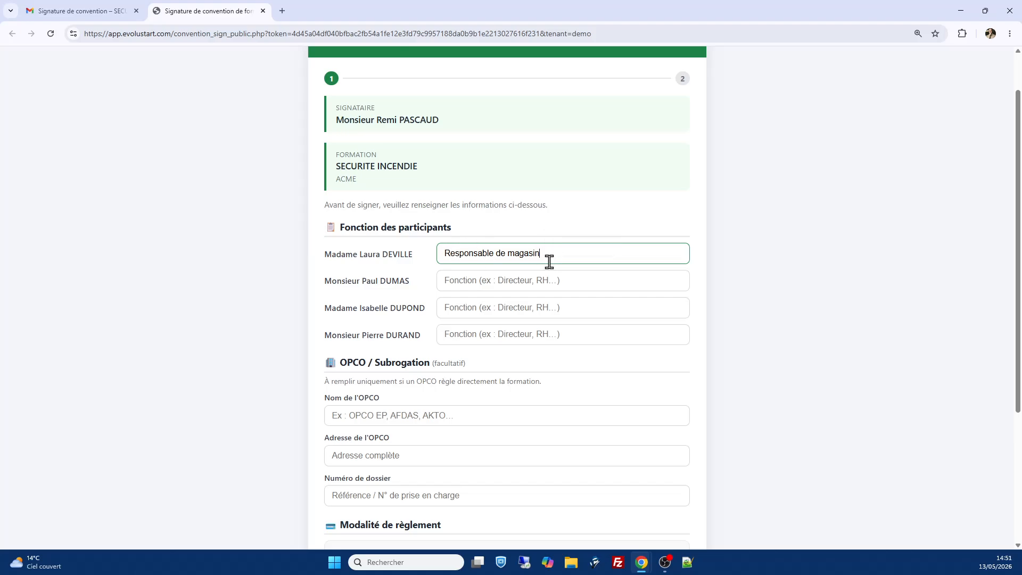
triple_click(537, 254)
key(ctrl+c)
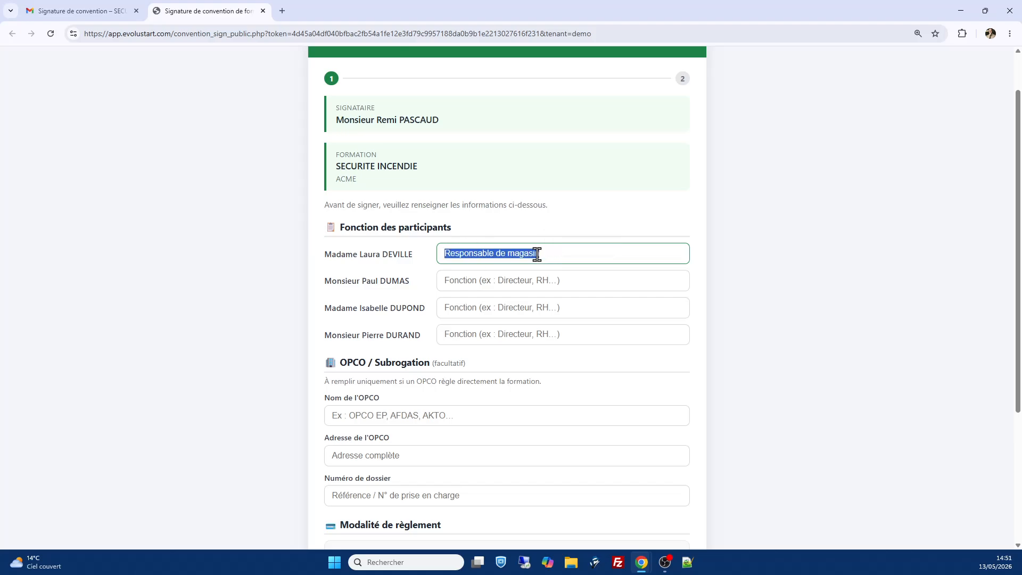
click(520, 276)
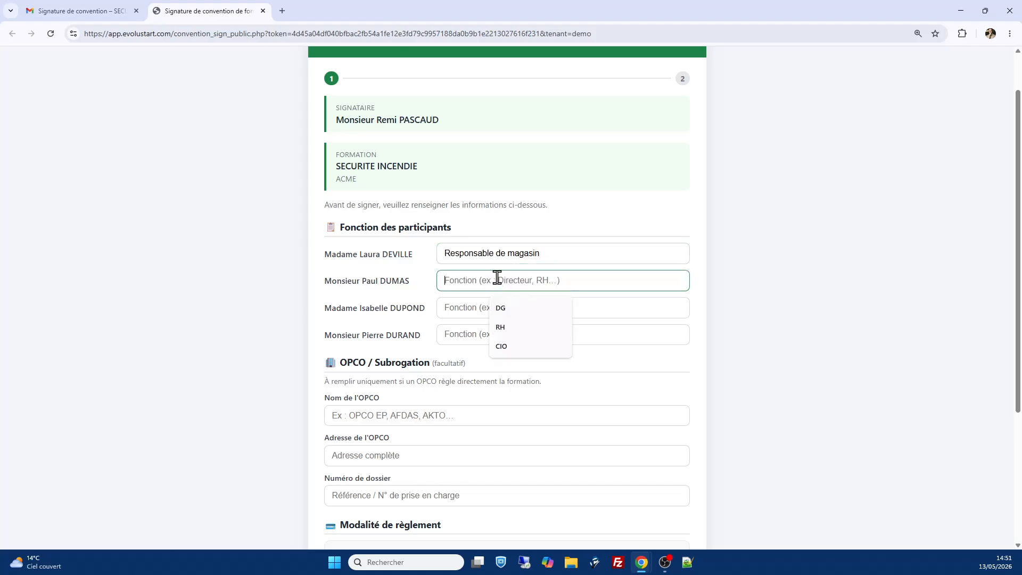
key(ctrl+v)
click(486, 305)
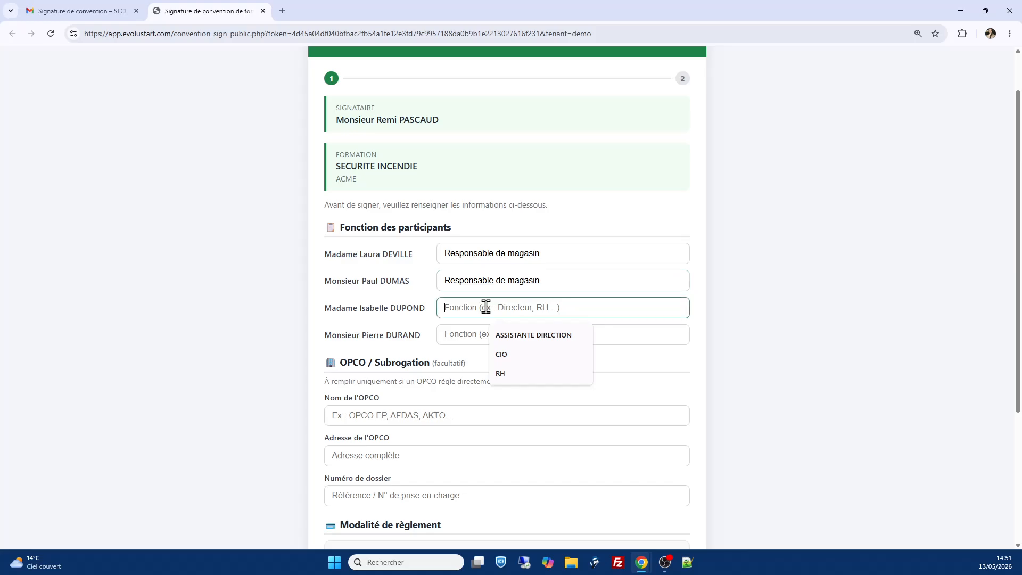
key(ctrl+v)
click(473, 333)
key(ctrl+v)
- Fill in the OPCO details with the name AKTO, a saved address and a saved file number
scroll(472, 334, down, 2)
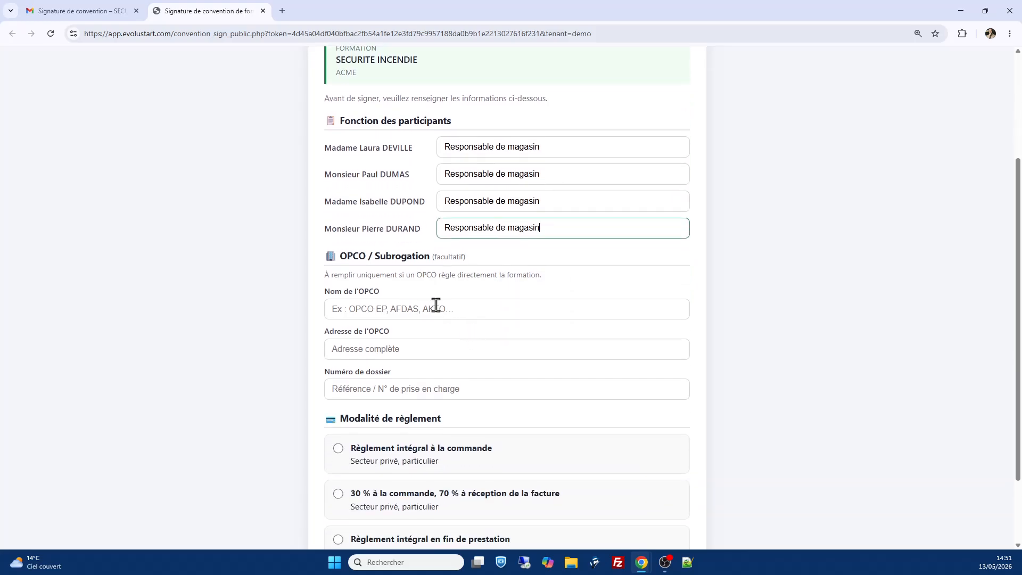
click(463, 311)
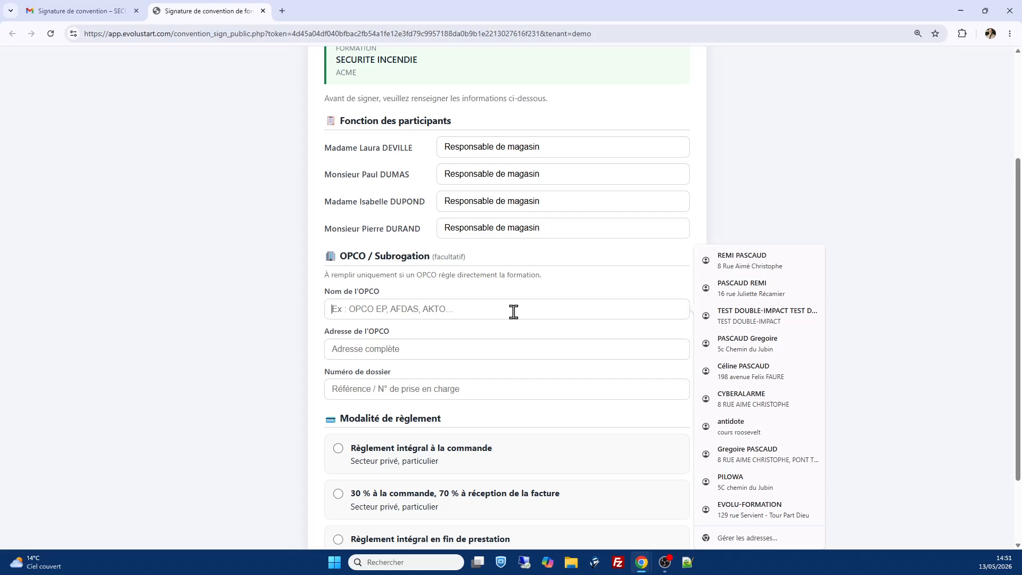
text(A)
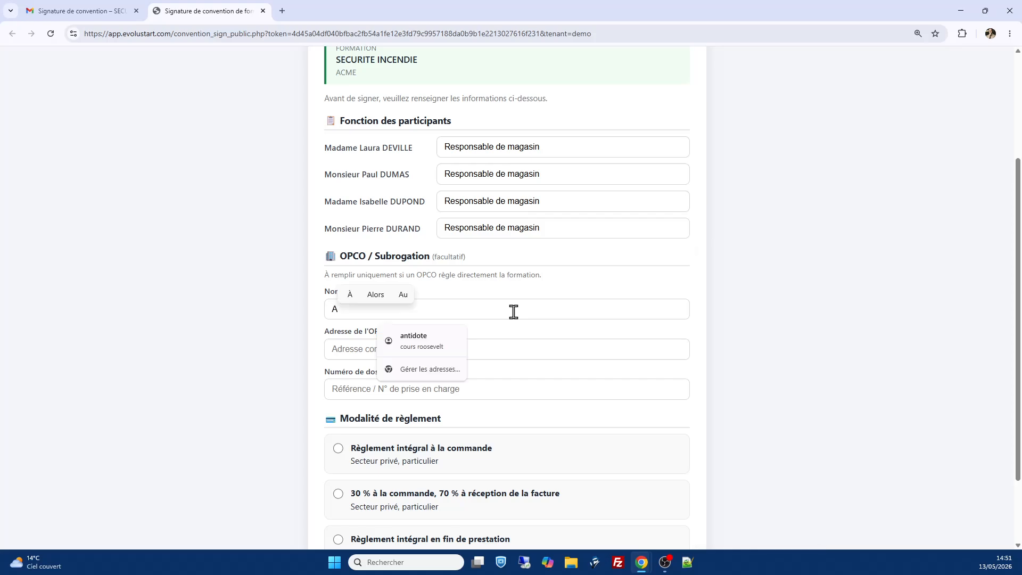
text(KTO)
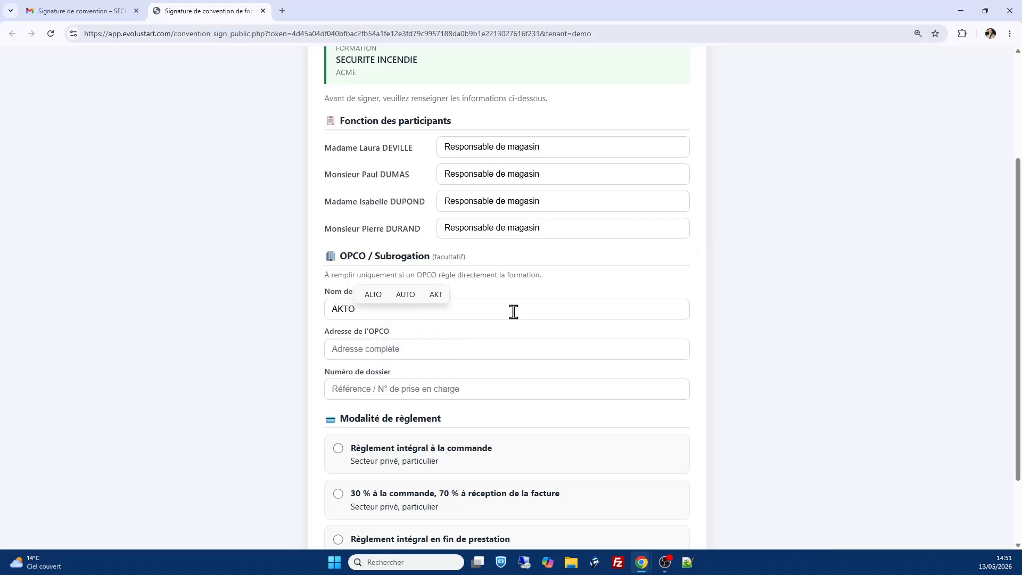
click(455, 348)
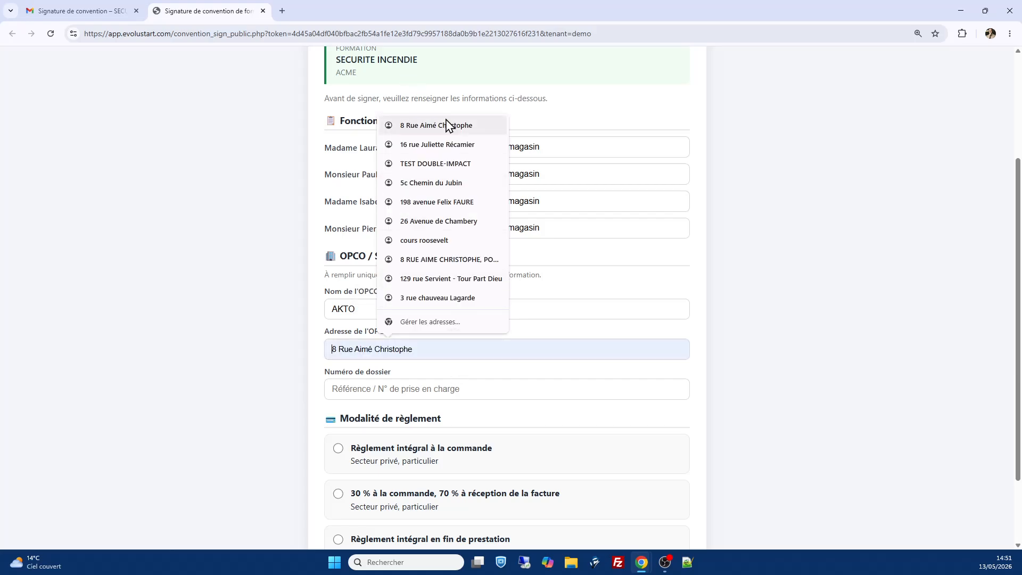
click(445, 145)
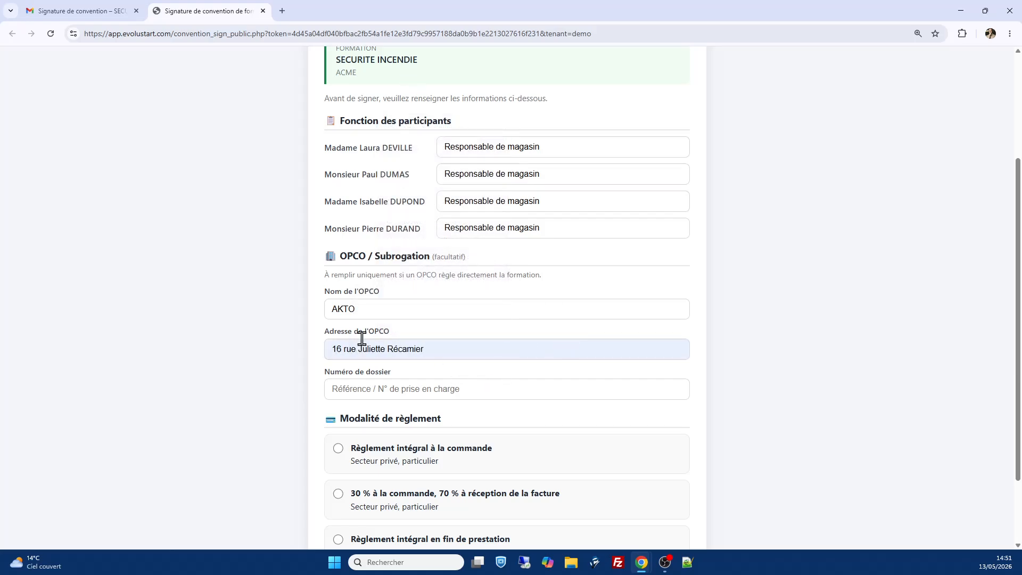
click(447, 390)
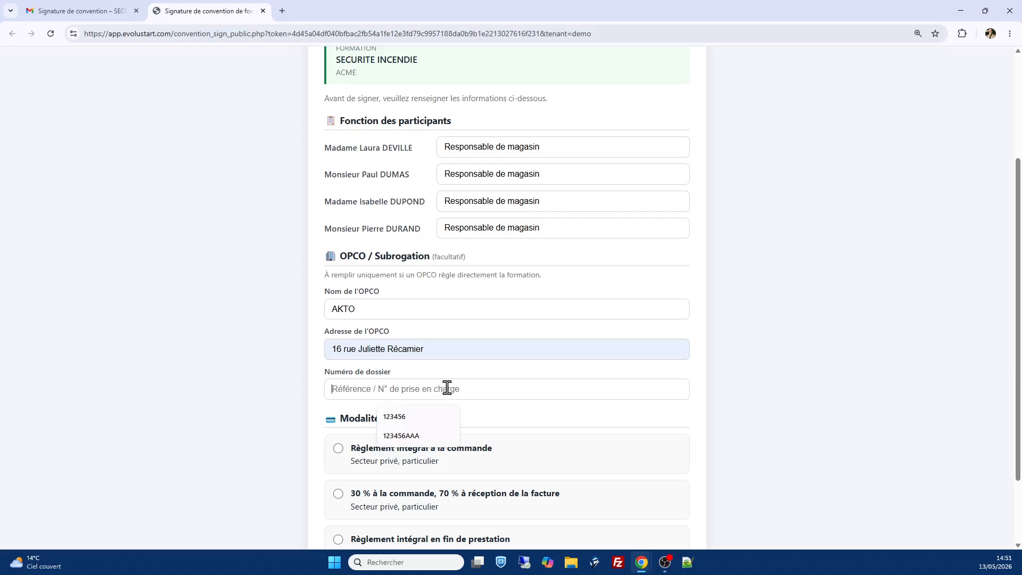
click(411, 437)
- Choose the payment option "30 % à la commande, 70 % à réception de la facture" and continue to the signature
scroll(456, 381, down, 2)
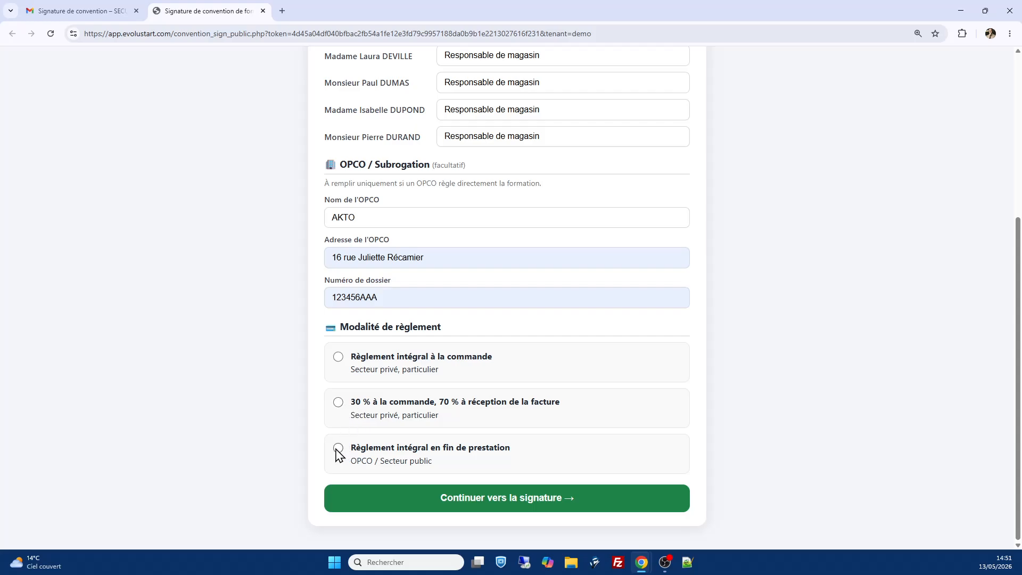
click(339, 402)
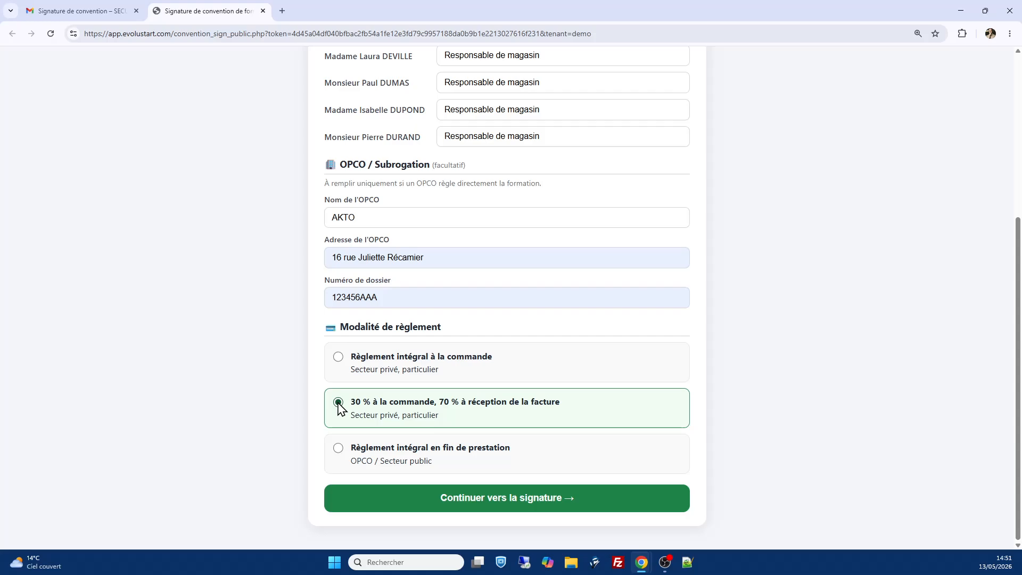
click(516, 501)
- Draw a freehand signature across the full width of the signature area and validate it
scroll(439, 295, down, 1)
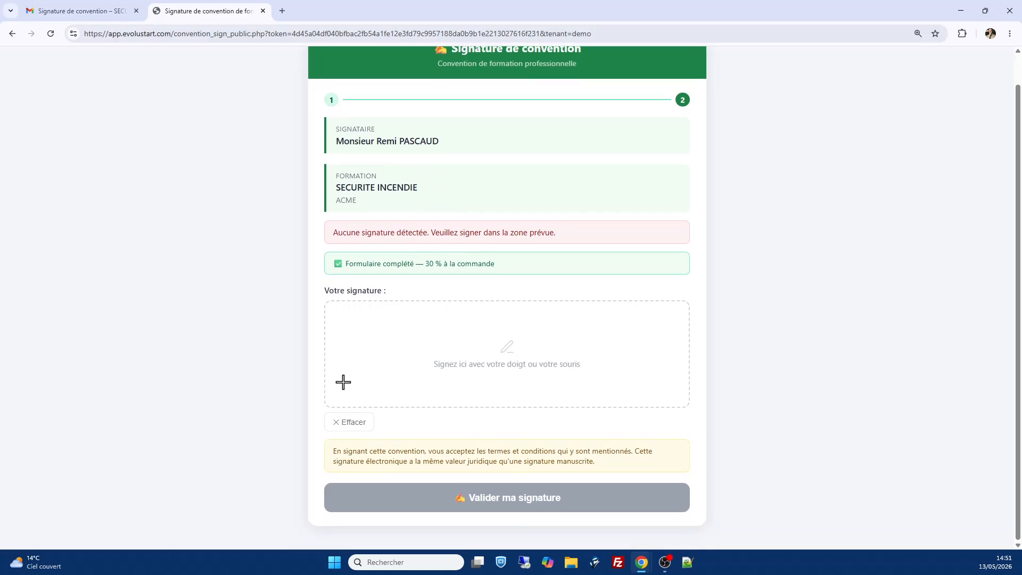
drag(342, 381, 390, 322)
mouse_move(369, 362)
mouse_down()
mouse_move(453, 385)
mouse_move(607, 342)
mouse_move(691, 358)
mouse_up()
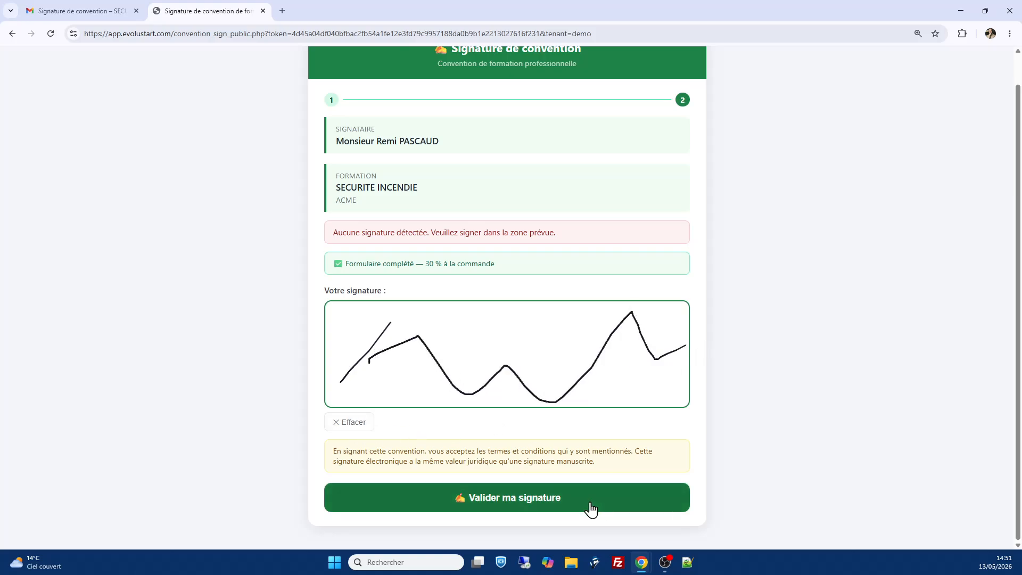
click(508, 499)
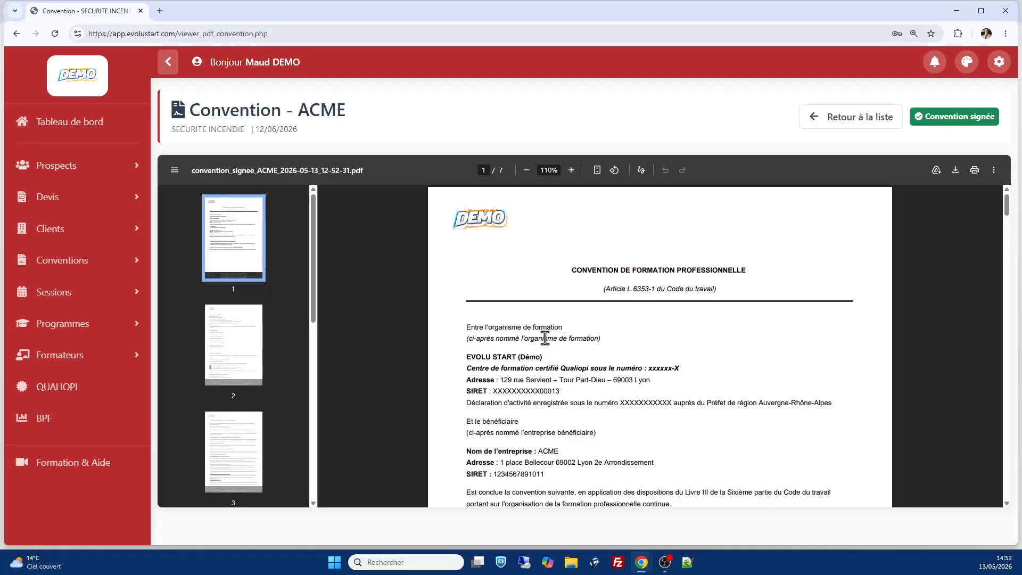
- Review the signed ACME convention PDF in EVOLU START, including participant functions, chosen payment terms, OPCO details and both signatures
scroll(545, 335, down, 5)
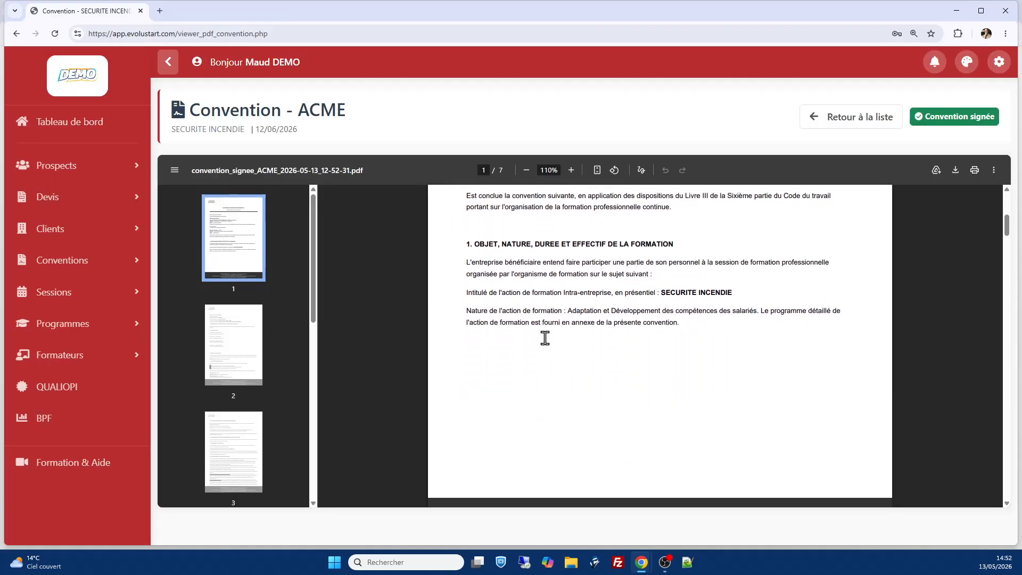
scroll(545, 338, down, 5)
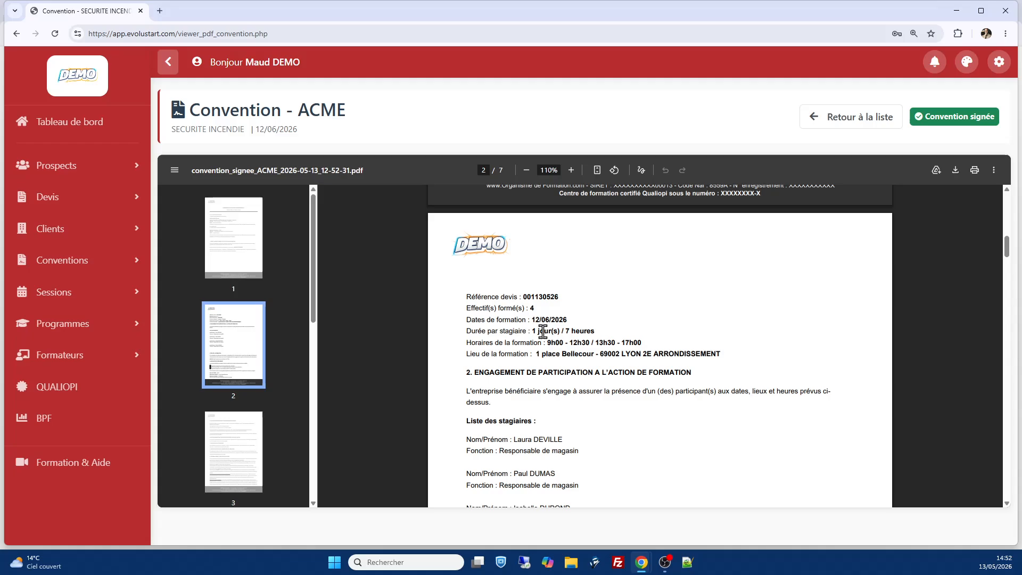
scroll(543, 331, down, 3)
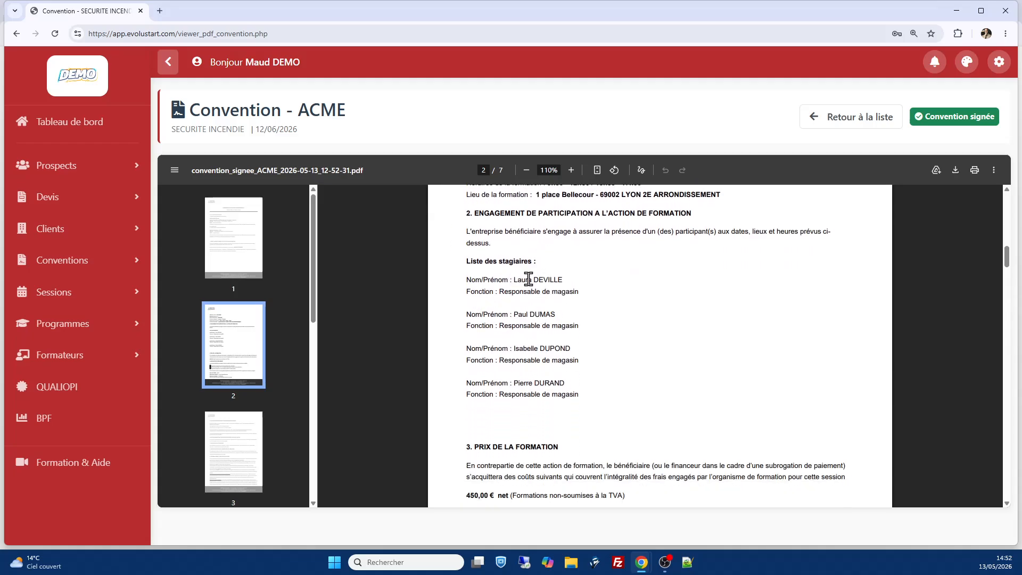
drag(499, 291, 583, 286)
scroll(584, 287, down, 2)
scroll(584, 286, down, 2)
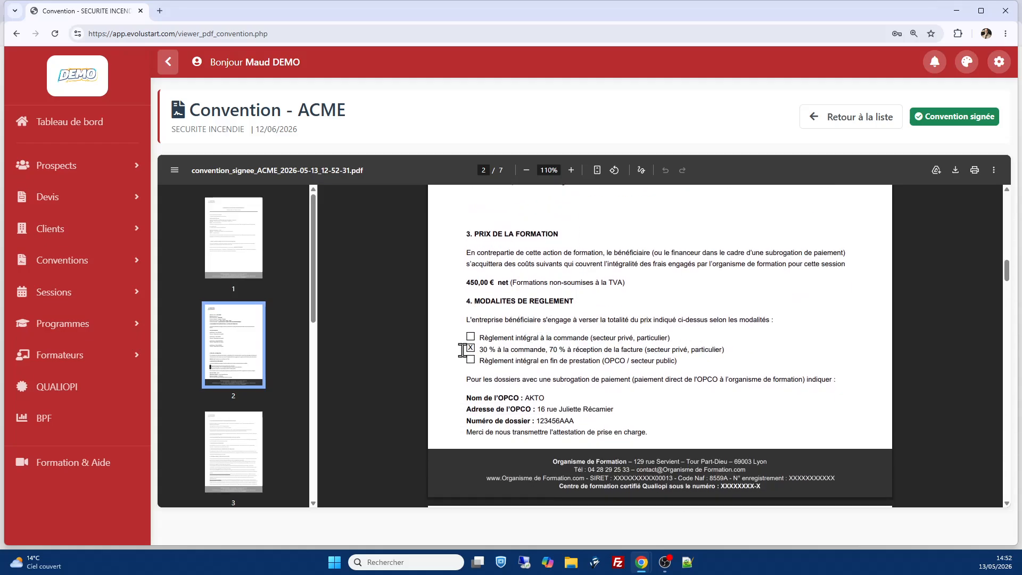
scroll(619, 343, down, 1)
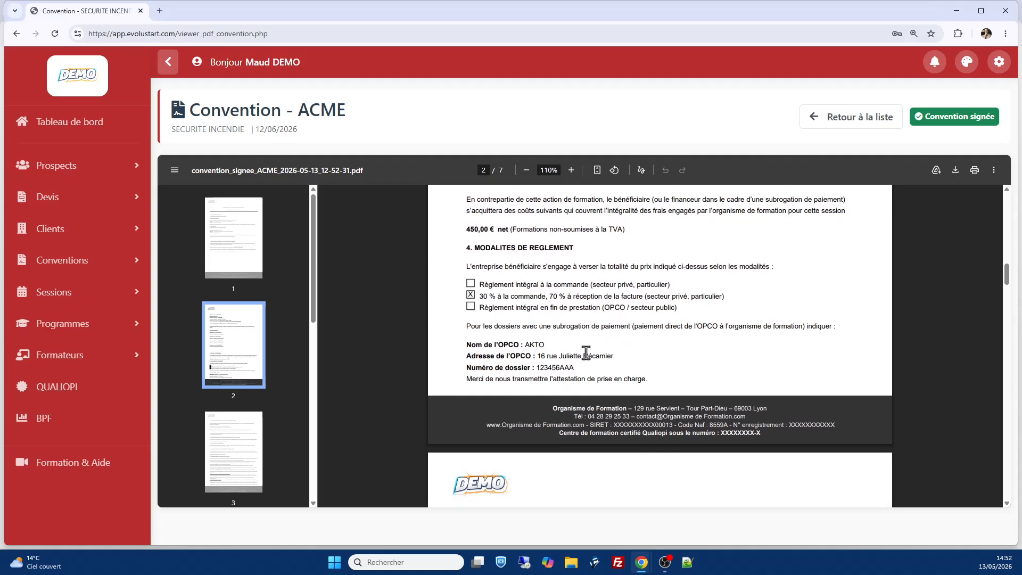
scroll(585, 351, down, 20)
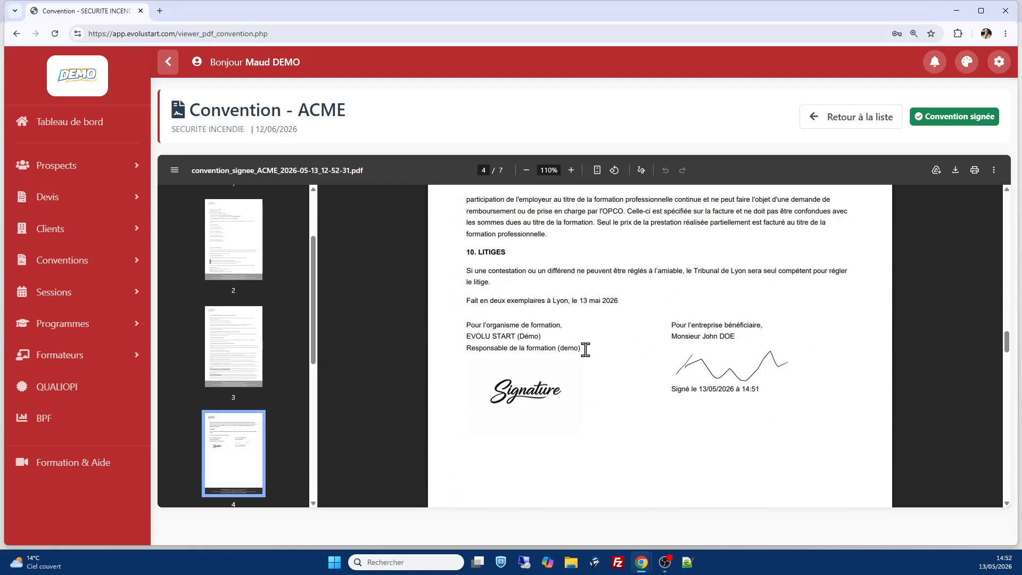
scroll(586, 351, down, 1)
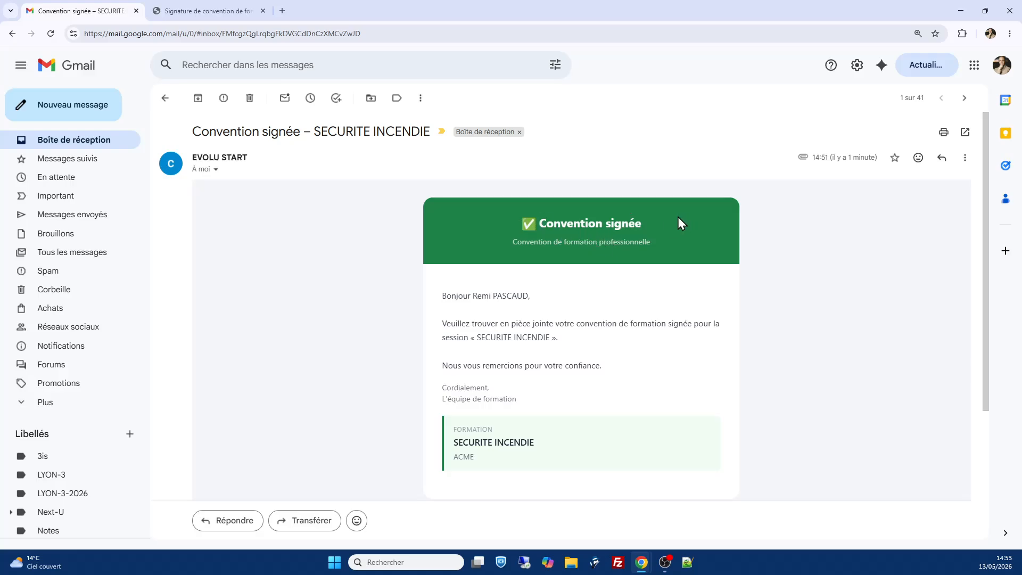
- Open the signed convention PDF attached to the "Convention signée" email in Gmail, review its functions, payment terms and OPCO details, and close it
scroll(678, 216, down, 3)
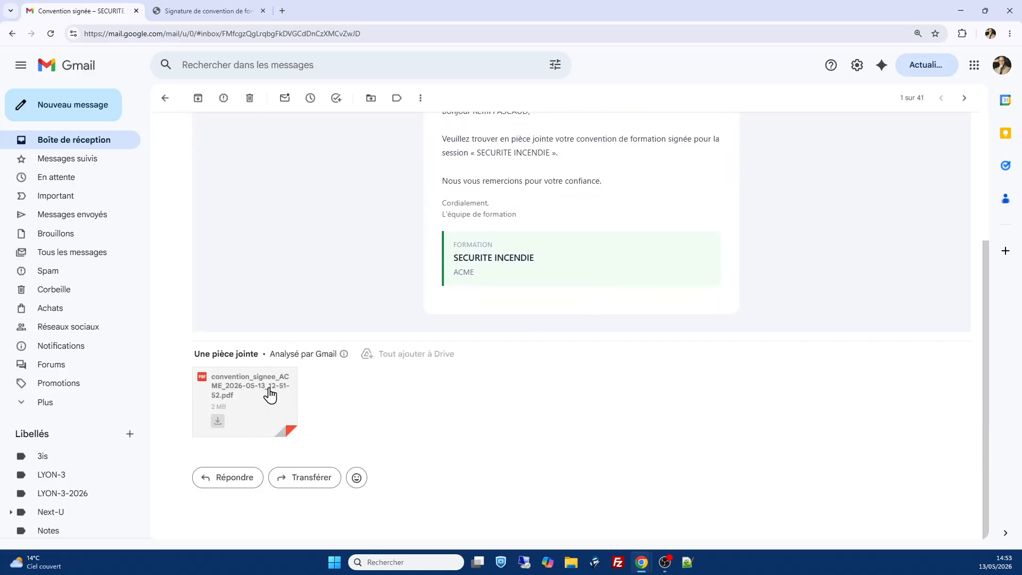
click(269, 394)
scroll(470, 265, down, 5)
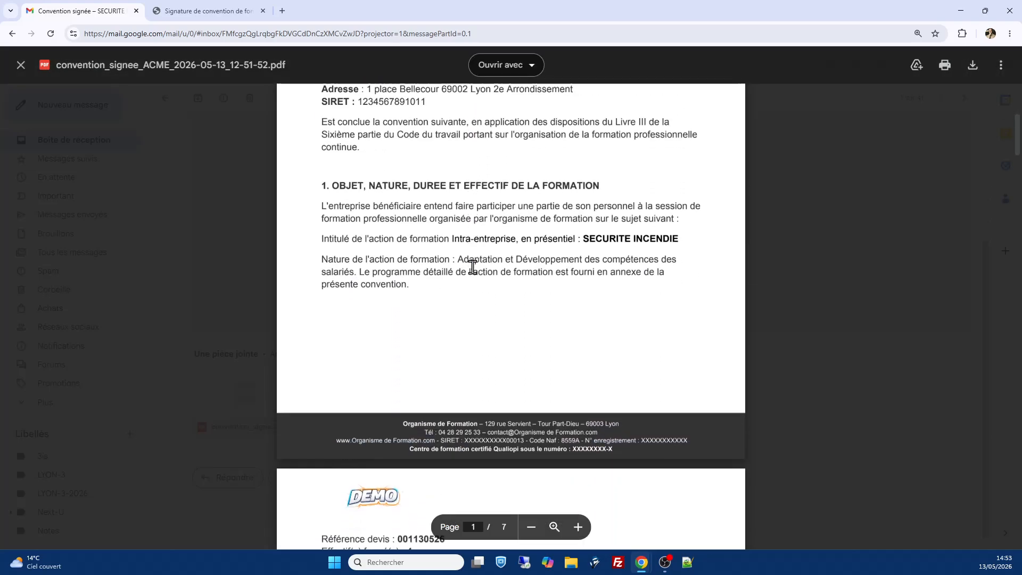
scroll(472, 266, down, 5)
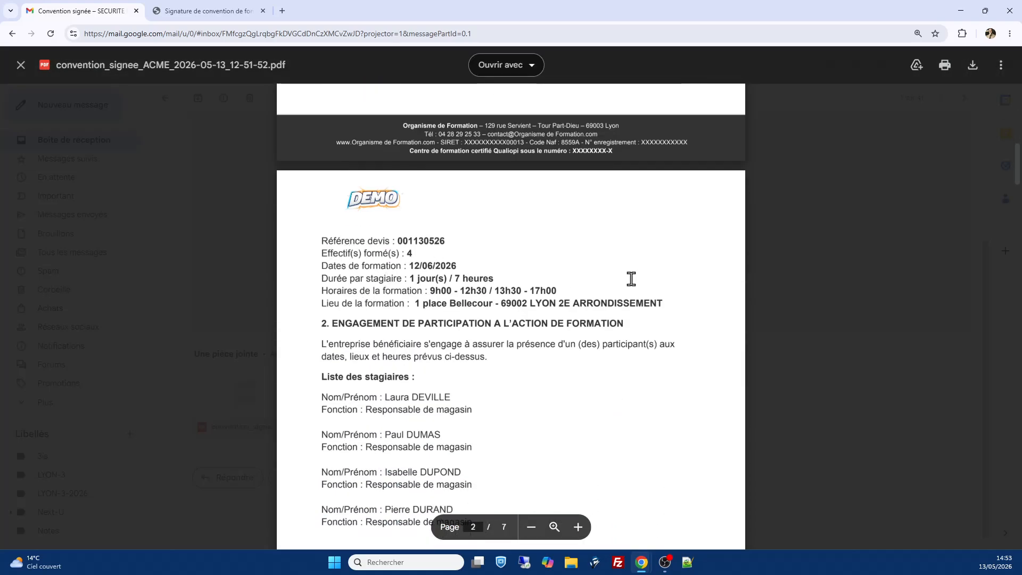
scroll(479, 296, down, 2)
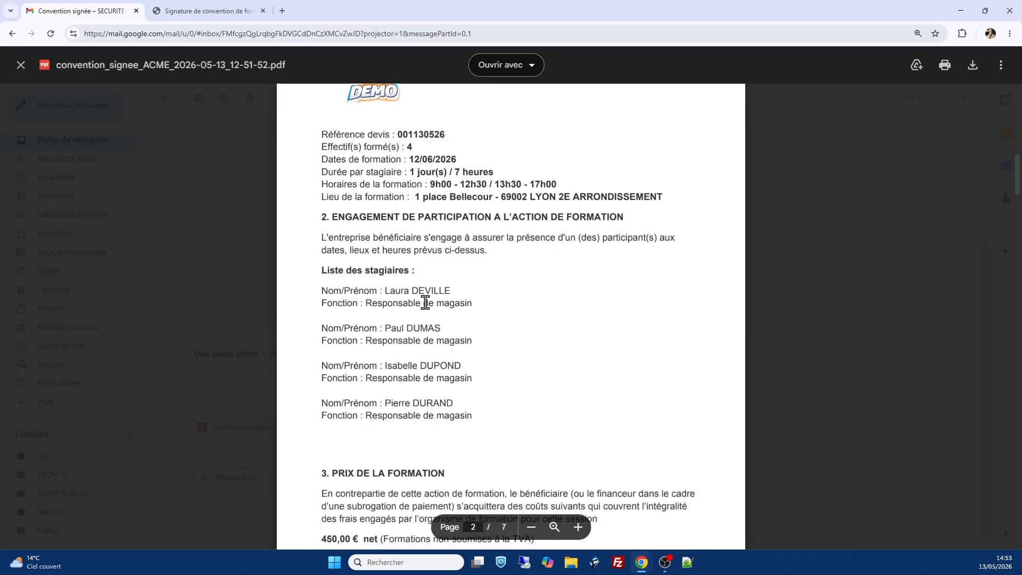
scroll(372, 301, down, 4)
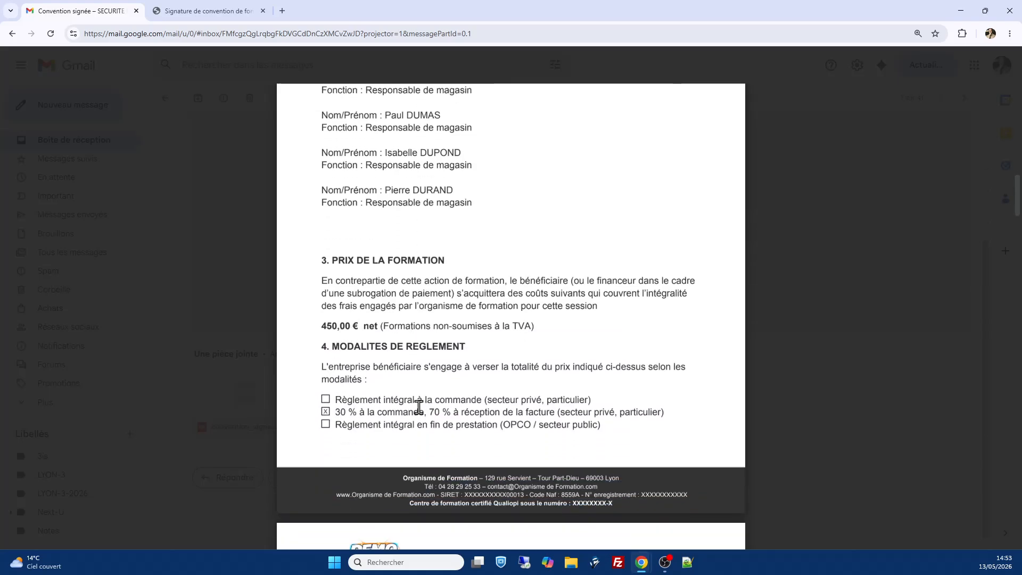
scroll(411, 392, down, 5)
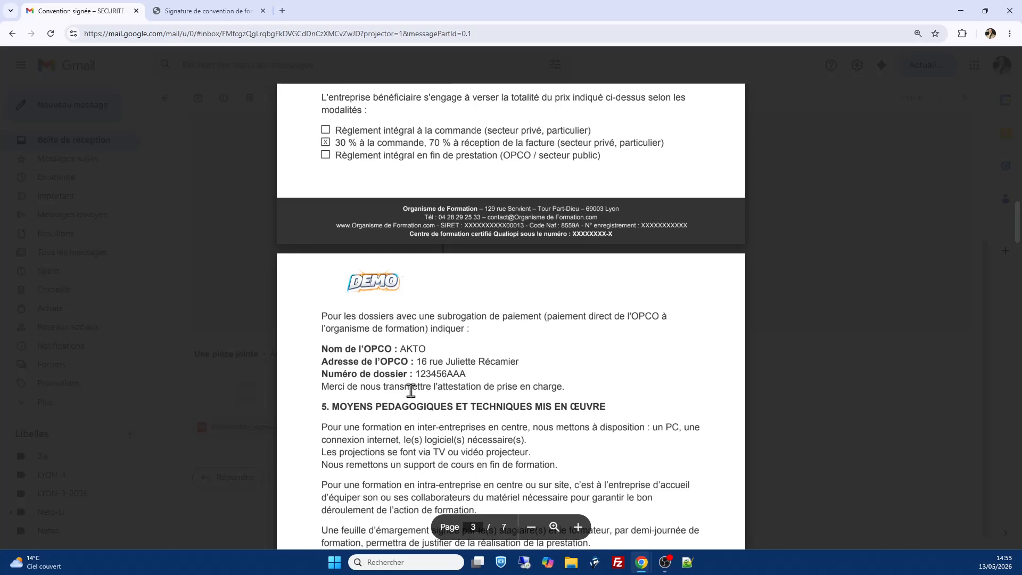
scroll(410, 389, down, 2)
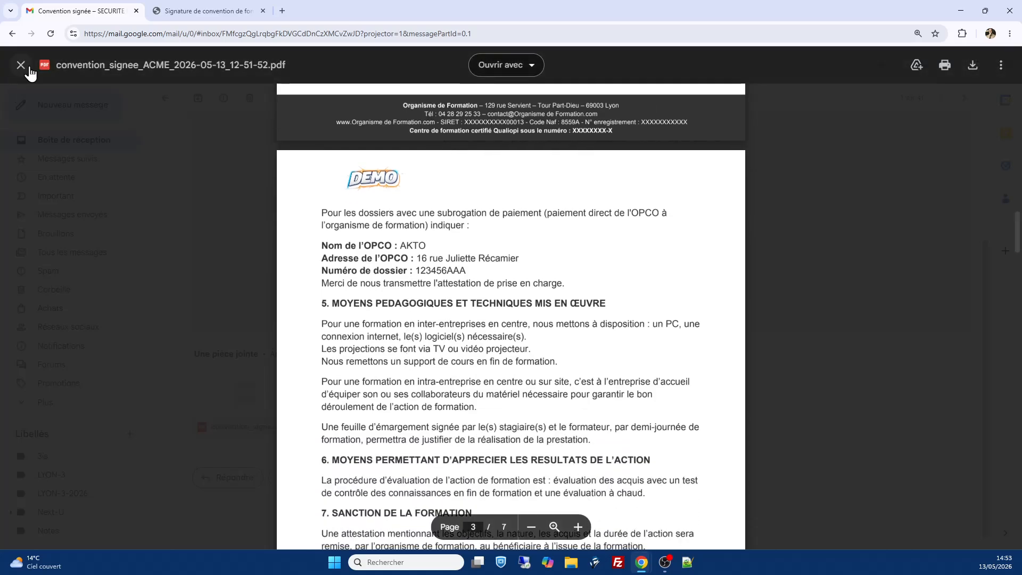
click(21, 66)
- Check the signing page's confirmation, switch back to EVOLU START and open the list of conventions
click(231, 11)
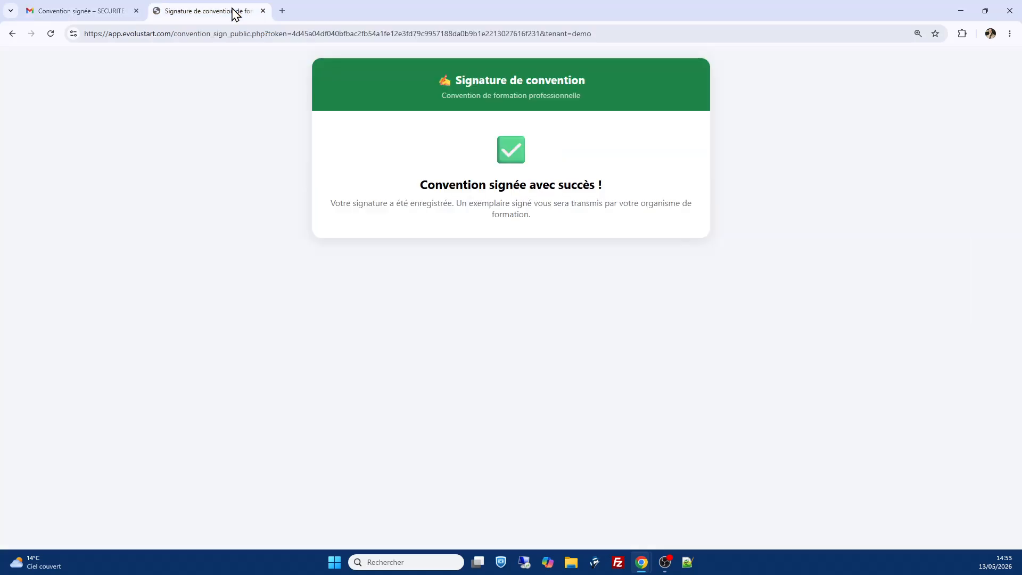
click(960, 11)
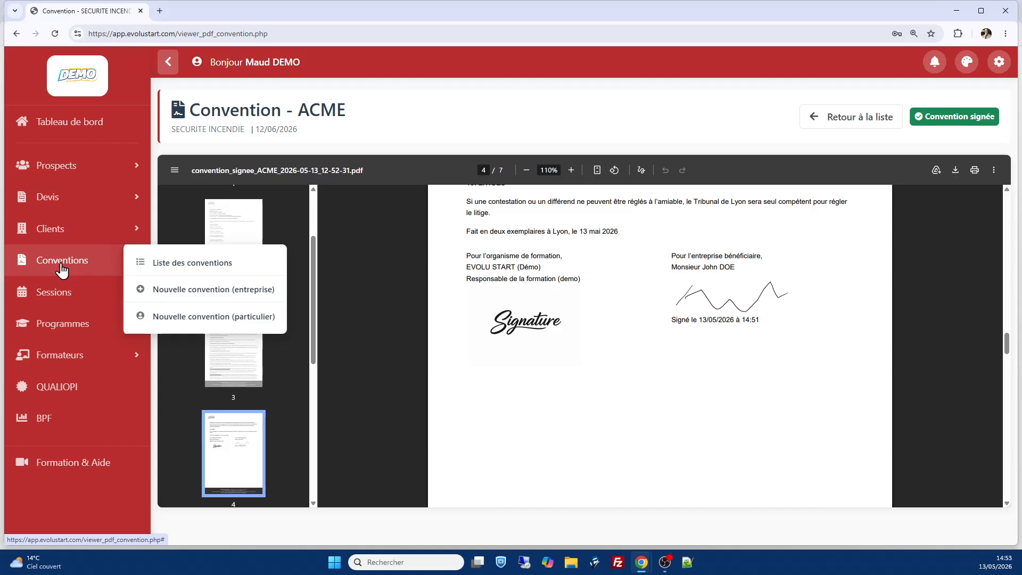
mouse_move(63, 262)
click(195, 263)
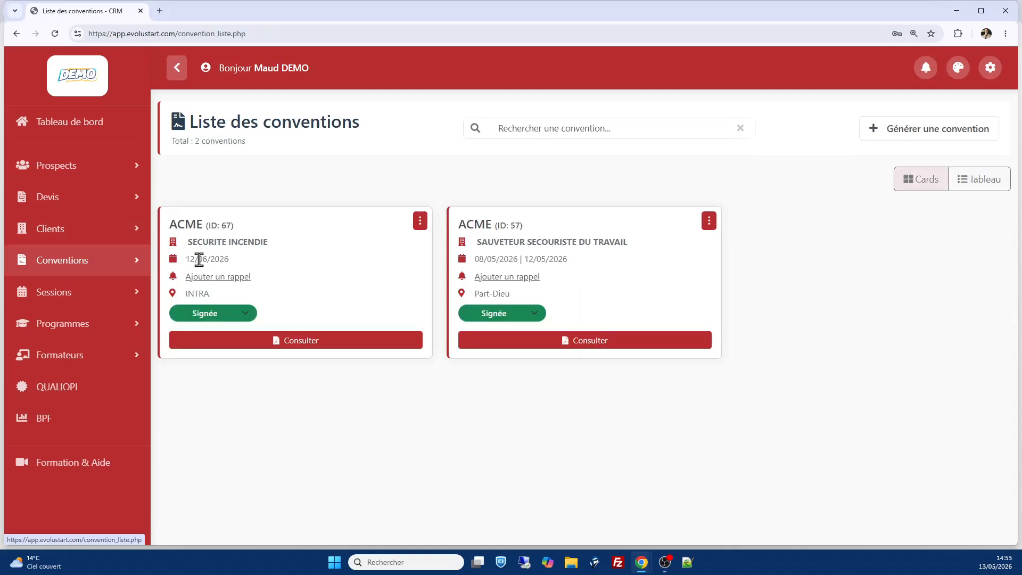